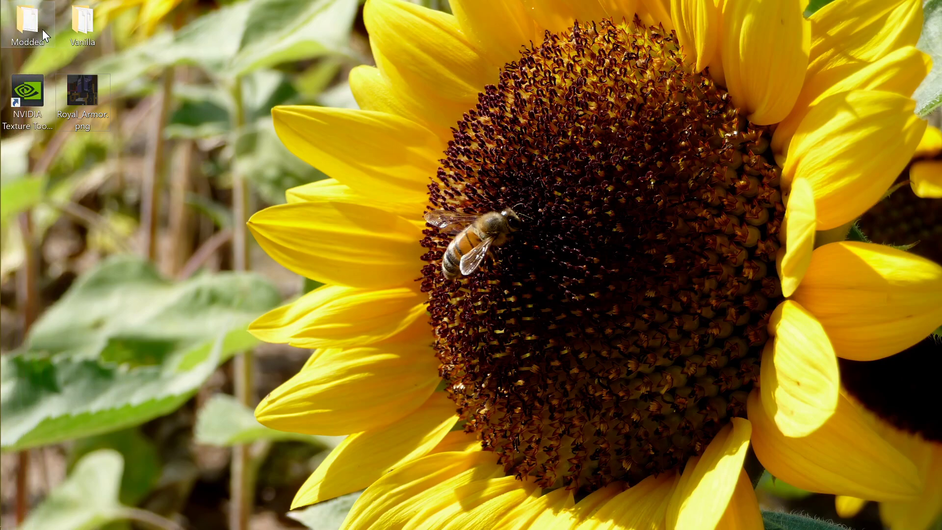
# - Launch Toolbox and reposition its window beside the desktop icons
pyautogui.moveTo(1, 34)
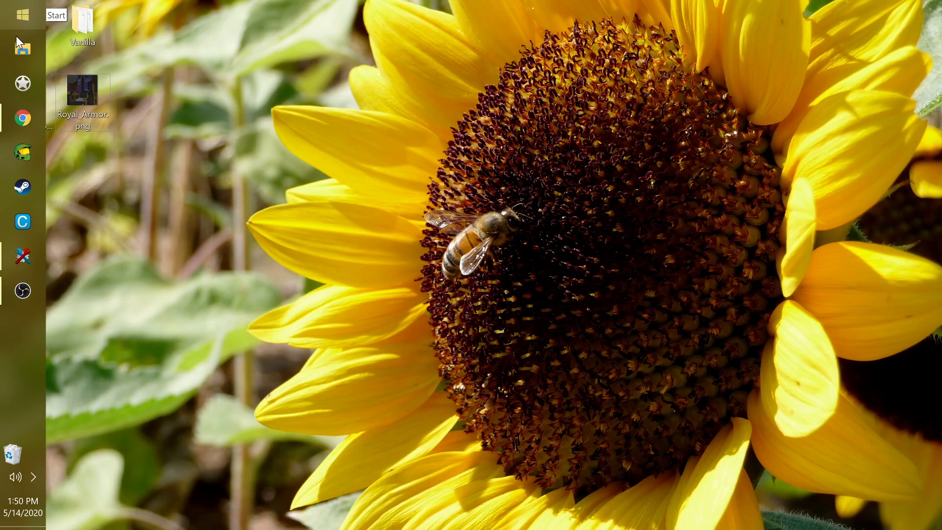
pyautogui.click(22, 256)
pyautogui.moveTo(432, 59); pyautogui.dragTo(473, 57)
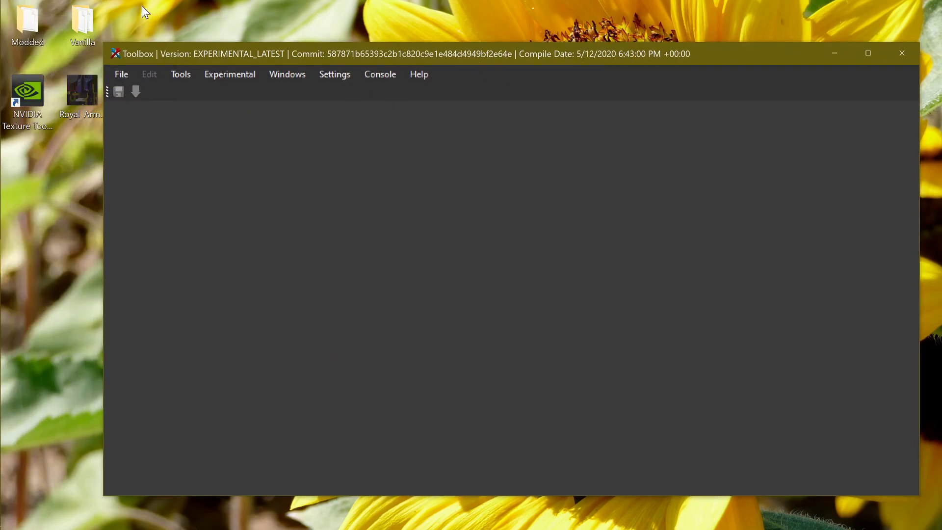
# - Load Armor_020.Tex1.sbfres from the desktop's Modded folder into Toolbox and close the folder window
pyautogui.doubleClick(35, 22)
pyautogui.moveTo(357, 66); pyautogui.dragTo(543, 100)
pyautogui.moveTo(572, 186); pyautogui.dragTo(284, 217)
pyautogui.click(885, 100)
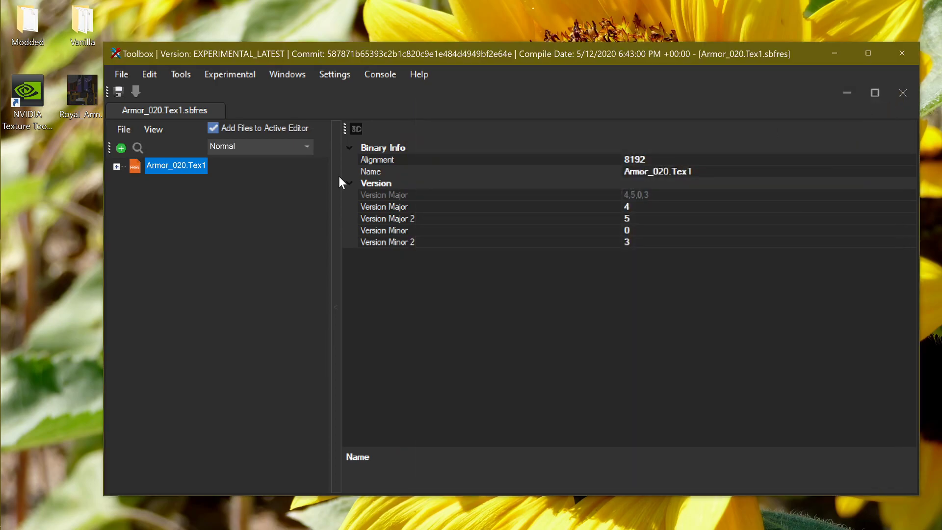
# - Expand the file's textures and inspect Armor_020_Upper_Alb.6, Armor_020_Upper_Nrm and Armor_020_Upper_Spm
pyautogui.click(116, 167)
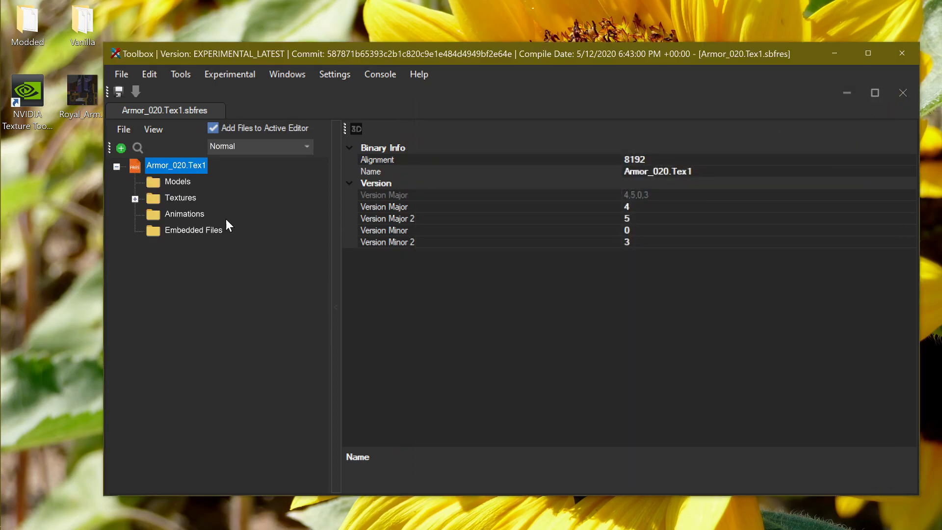
pyautogui.click(135, 199)
pyautogui.moveTo(323, 195); pyautogui.dragTo(345, 384)
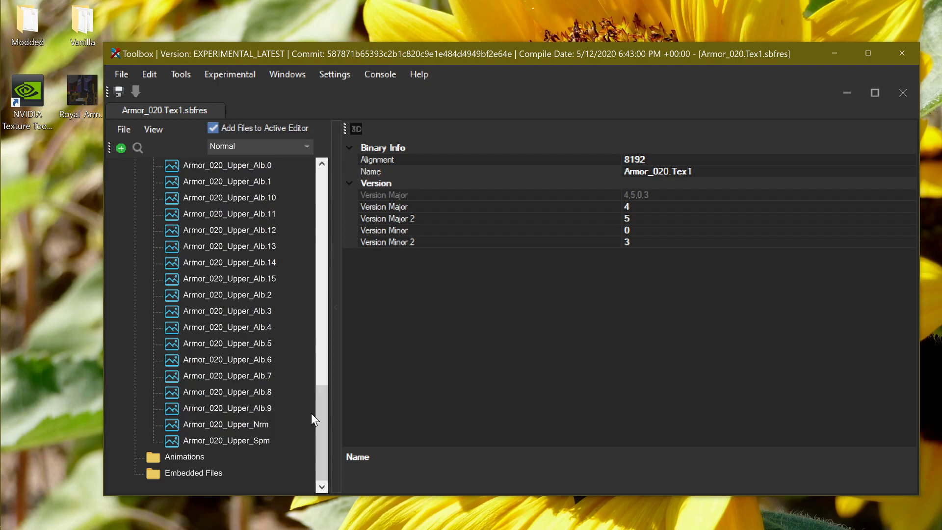
pyautogui.moveTo(320, 409)
pyautogui.mouseDown()
pyautogui.moveTo(323, 378)
pyautogui.moveTo(323, 390)
pyautogui.mouseUp()
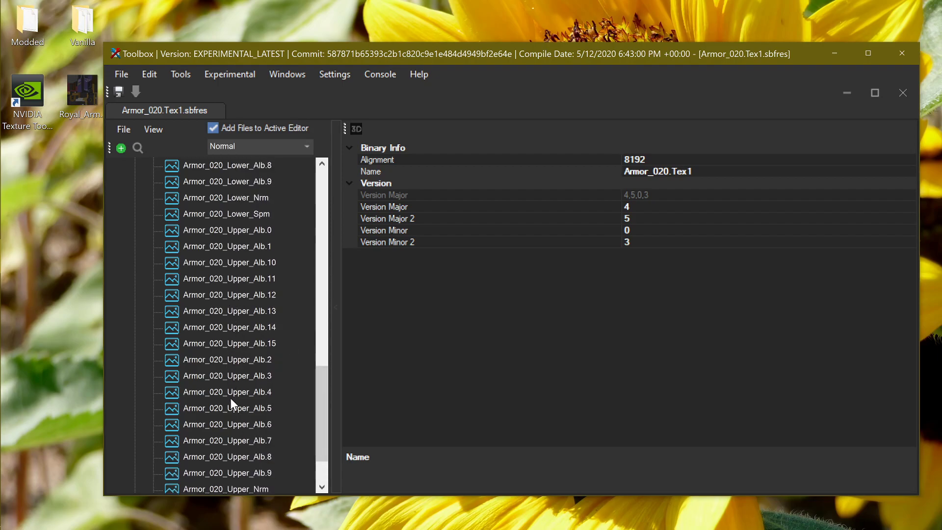
pyautogui.click(238, 426)
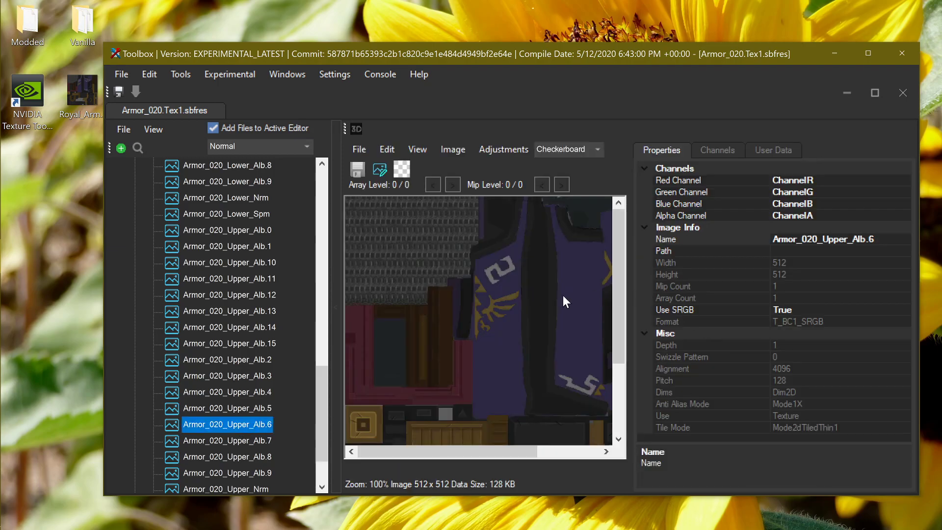
pyautogui.scroll(-3, 533, 333)
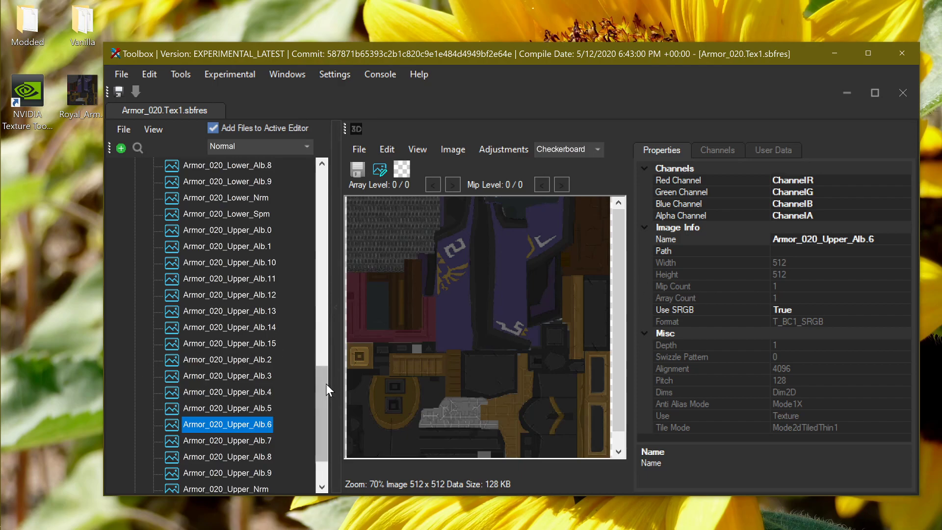
pyautogui.scroll(-2, 327, 417)
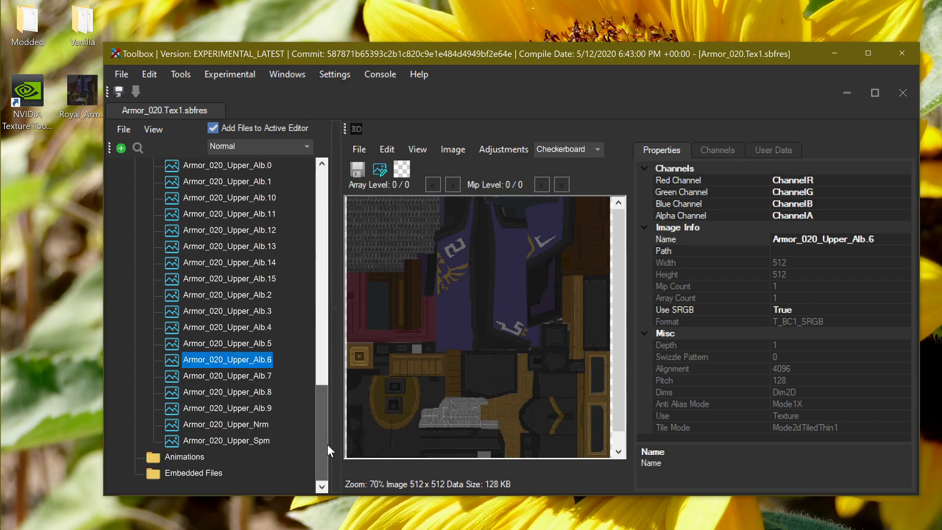
pyautogui.click(229, 424)
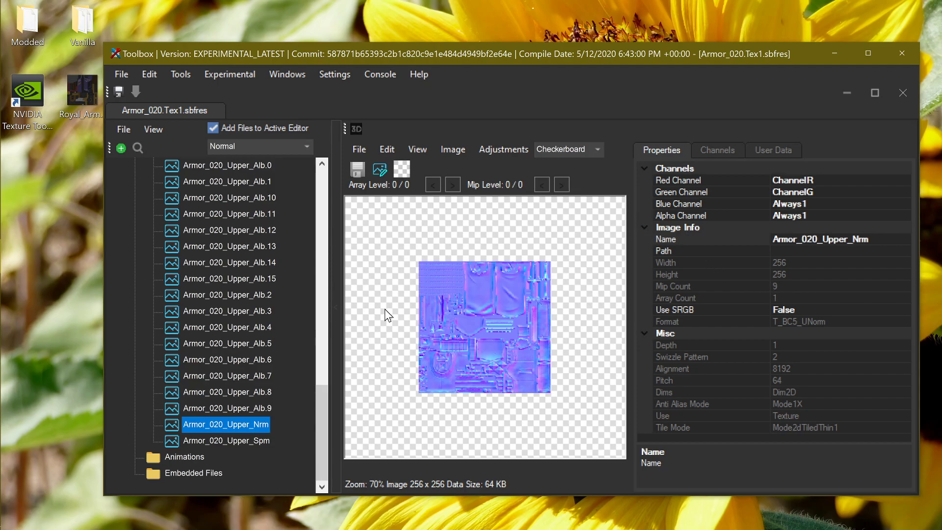
pyautogui.click(237, 441)
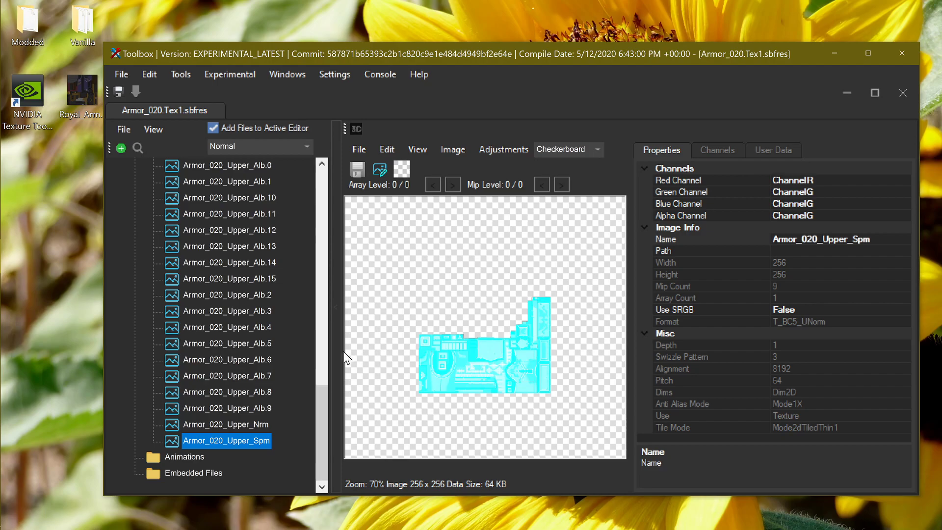
# - Save the Armor_020.Tex1 file to the Desktop as type BFRES (*.sbfres) with Yaz0 compression
pyautogui.scroll(7, 228, 299)
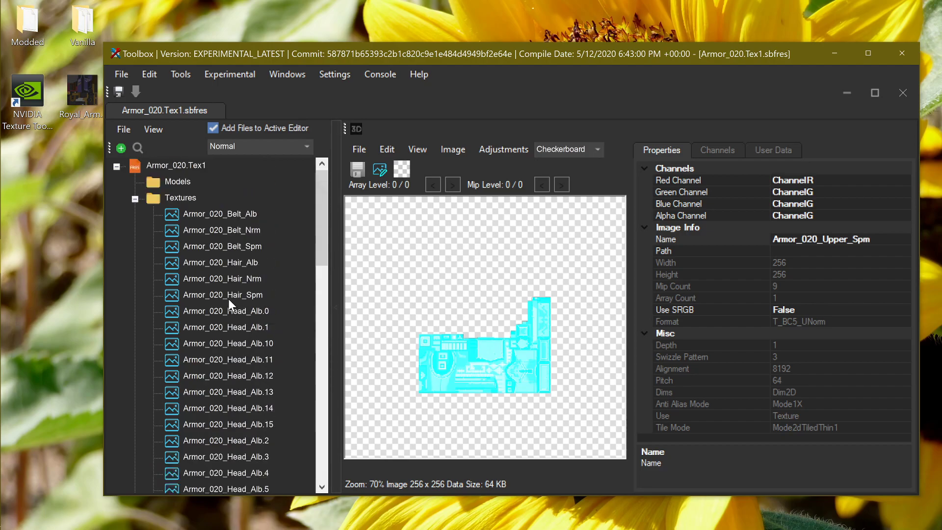
pyautogui.rightClick(169, 165)
pyautogui.click(198, 189)
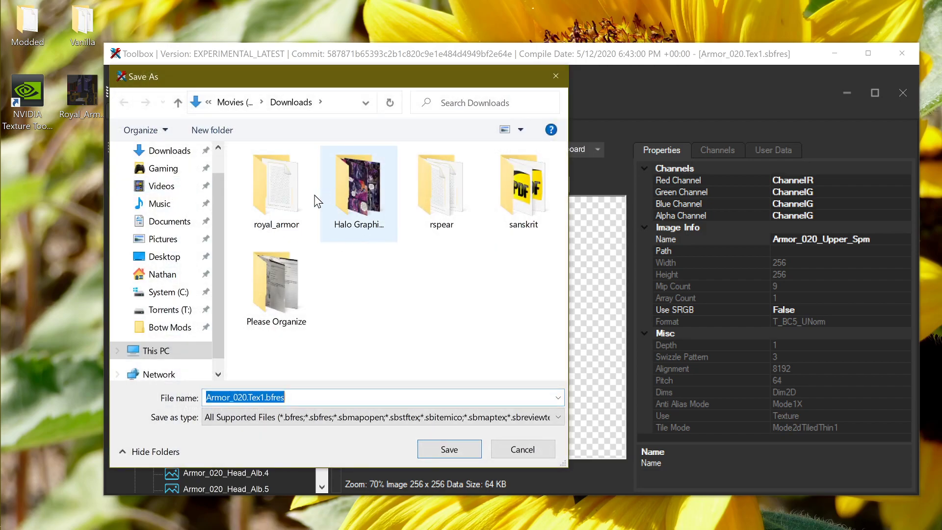
pyautogui.click(154, 256)
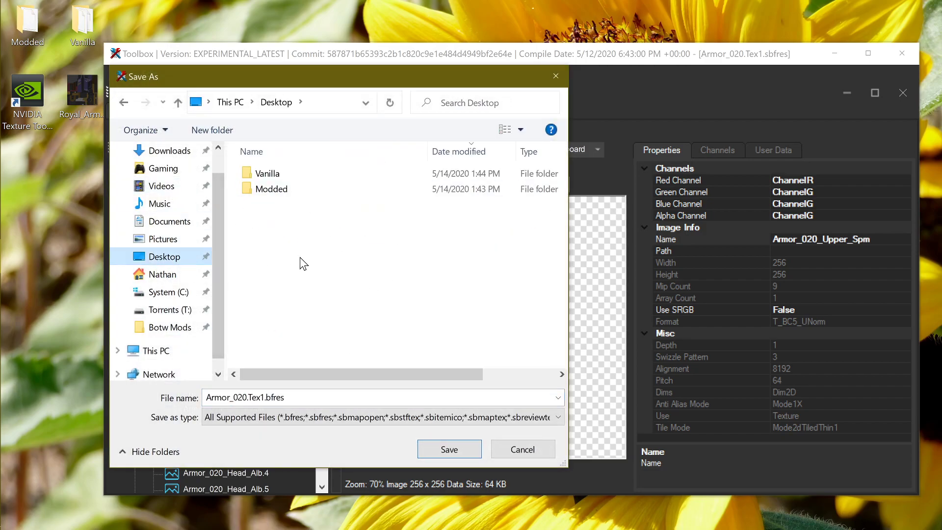
pyautogui.click(275, 417)
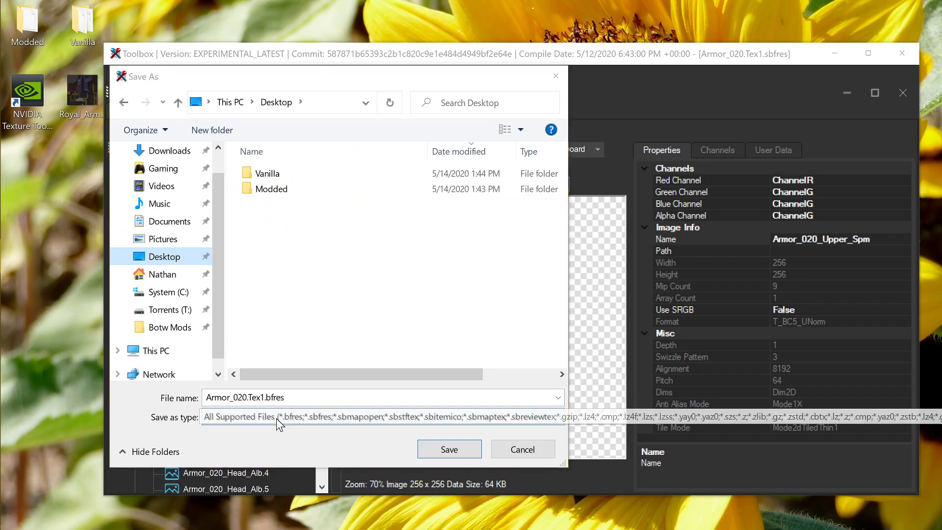
pyautogui.click(236, 84)
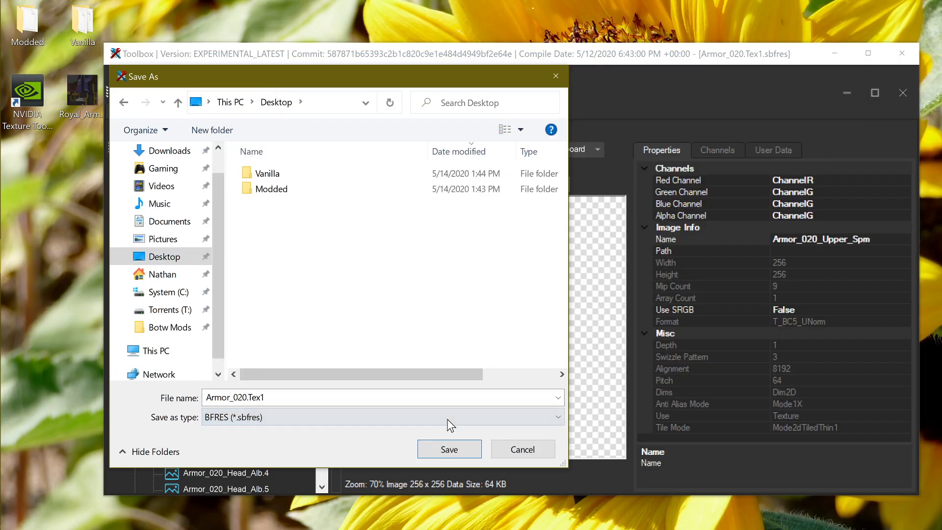
pyautogui.click(457, 444)
pyautogui.click(461, 361)
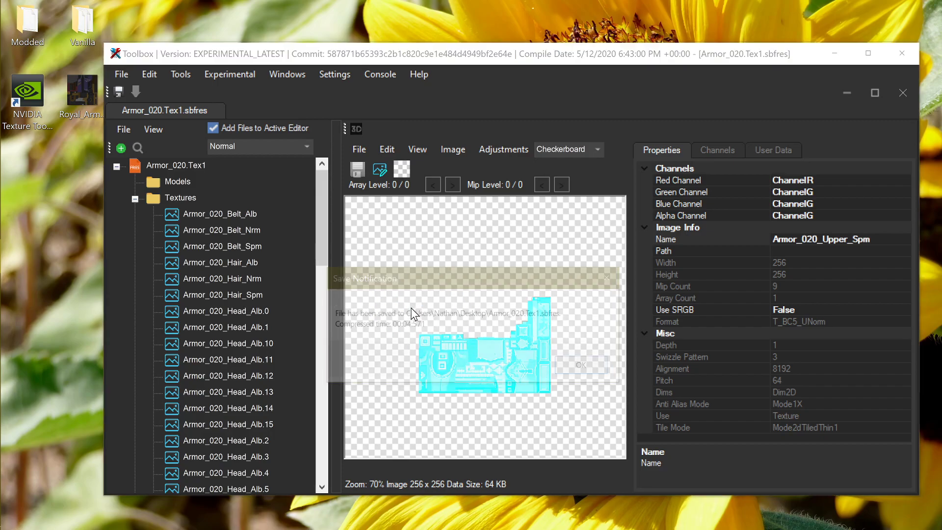
pyautogui.click(588, 369)
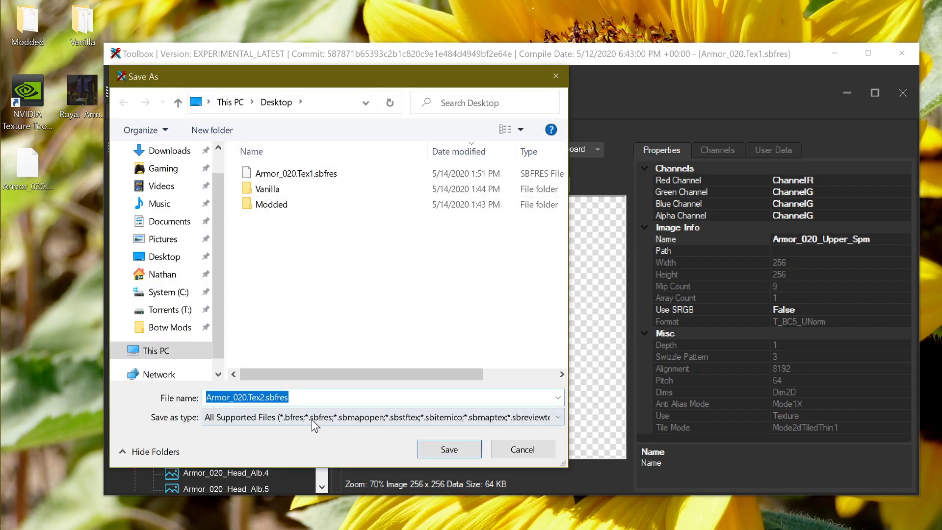
# - Save the companion Armor_020.Tex2.sbfres to the Desktop with Yaz0 compression and close the open texture file
pyautogui.click(449, 448)
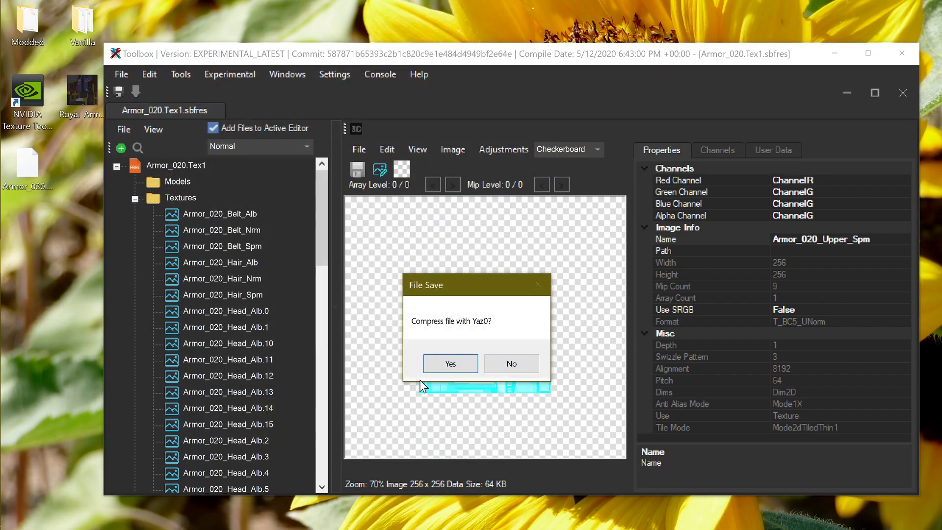
pyautogui.click(450, 359)
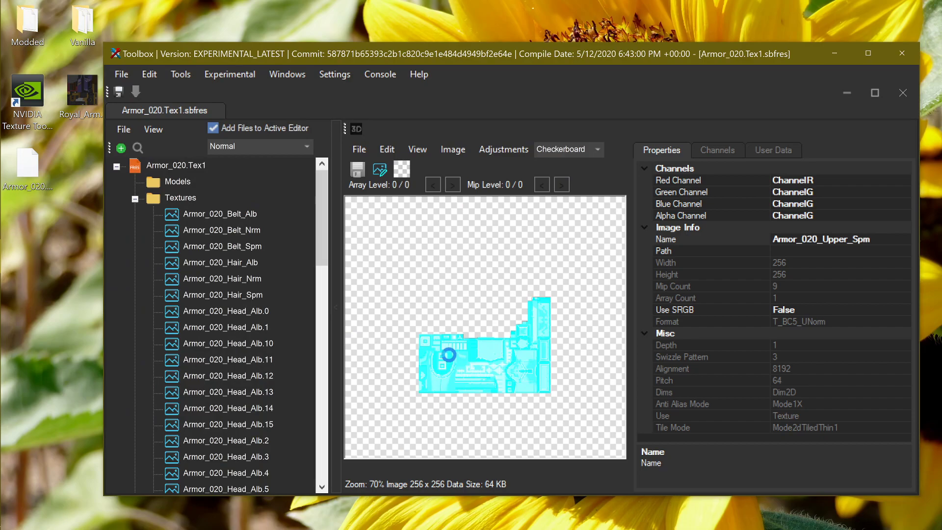
pyautogui.click(602, 369)
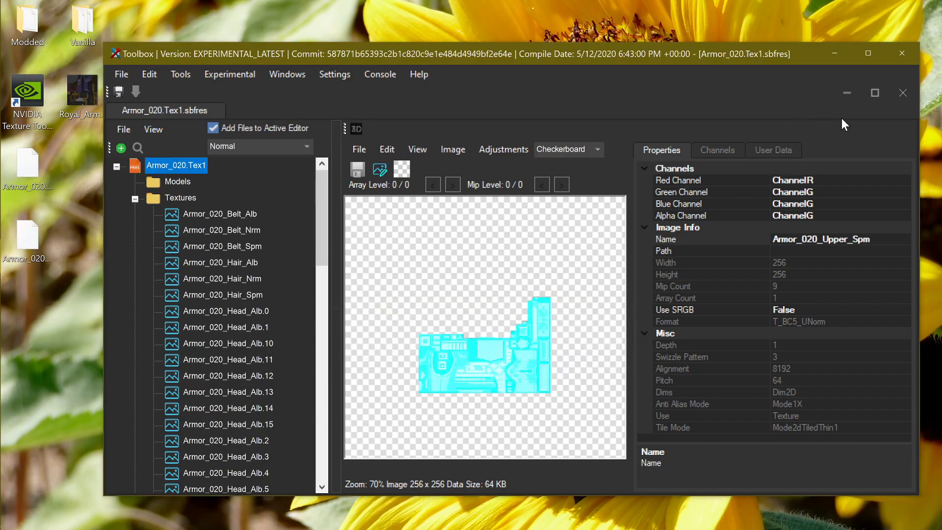
pyautogui.click(902, 94)
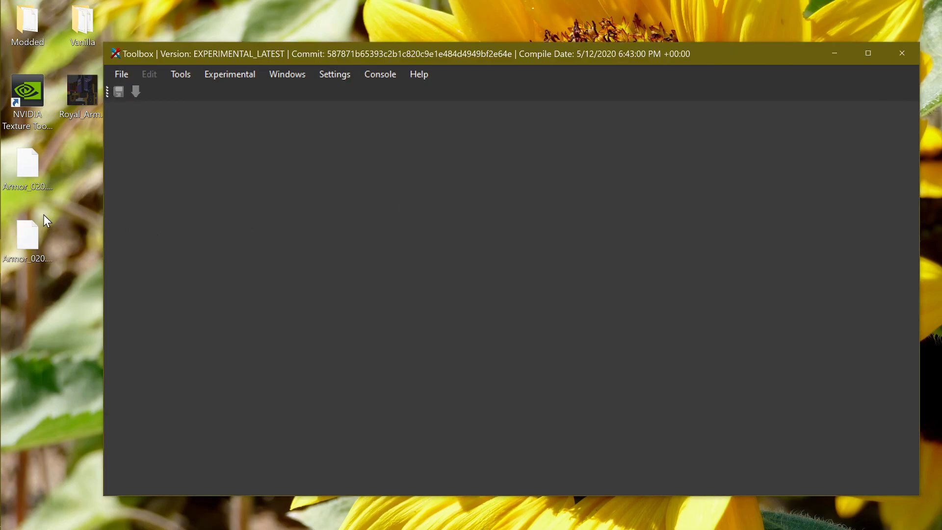
# - Load the newly saved Armor_020.Tex1.sbfres from the desktop and view its Armor_020_Upper_Alb.6 texture
pyautogui.moveTo(19, 157); pyautogui.dragTo(164, 211)
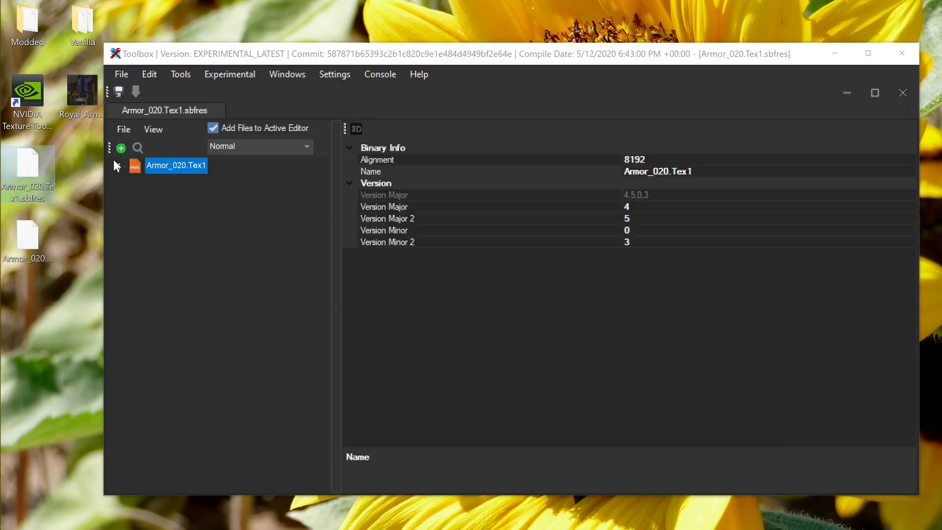
pyautogui.click(116, 166)
pyautogui.click(135, 199)
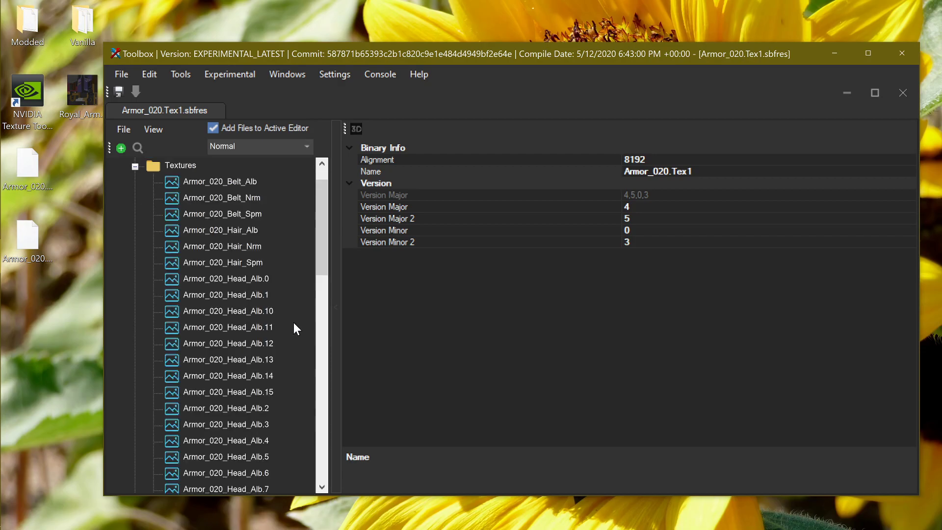
pyautogui.moveTo(321, 208); pyautogui.dragTo(335, 433)
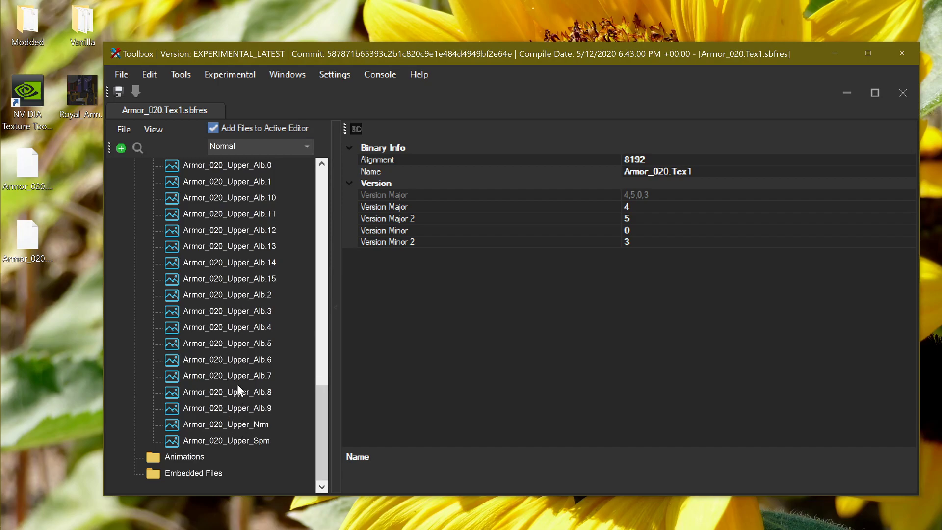
pyautogui.click(244, 361)
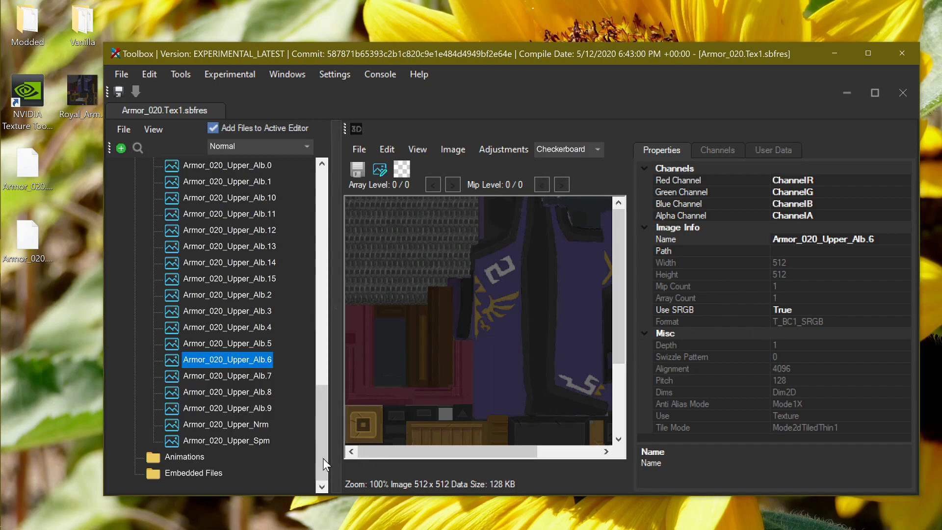
# - Step through the Armor_020_Upper_Nrm texture's mip levels up to level 2 and return to level 0
pyautogui.click(242, 425)
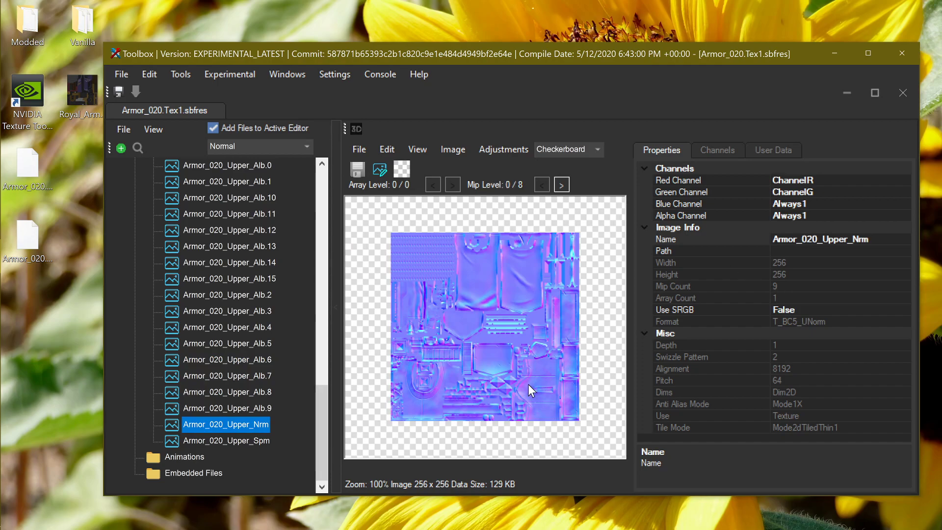
pyautogui.click(562, 184)
pyautogui.scroll(1, 474, 340)
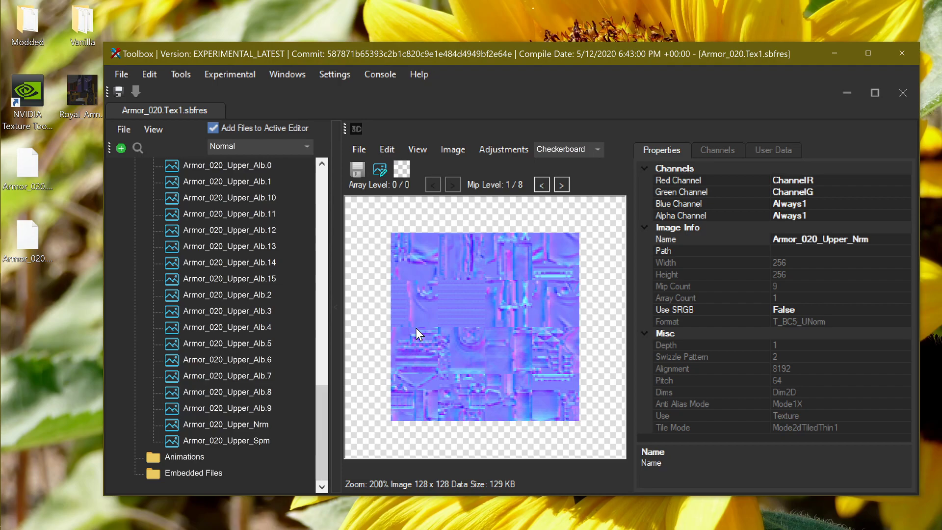
pyautogui.click(562, 185)
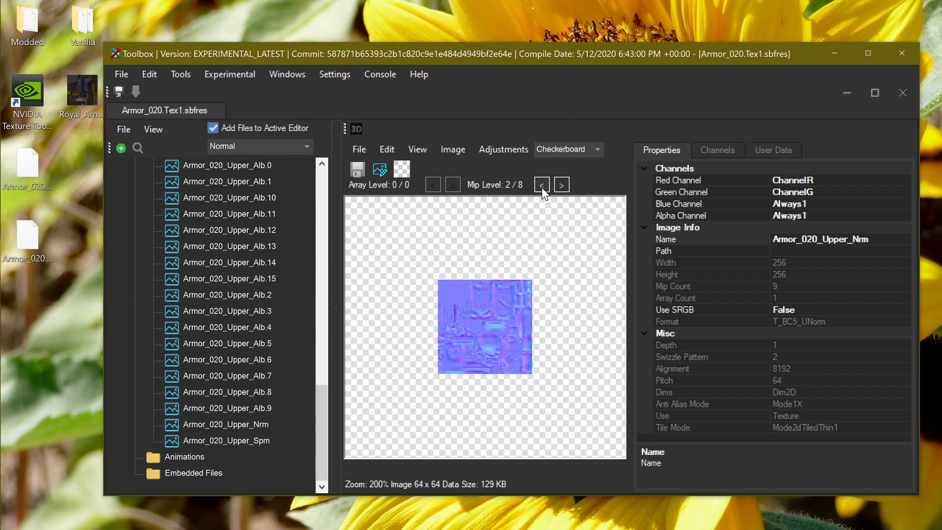
pyautogui.click(542, 186)
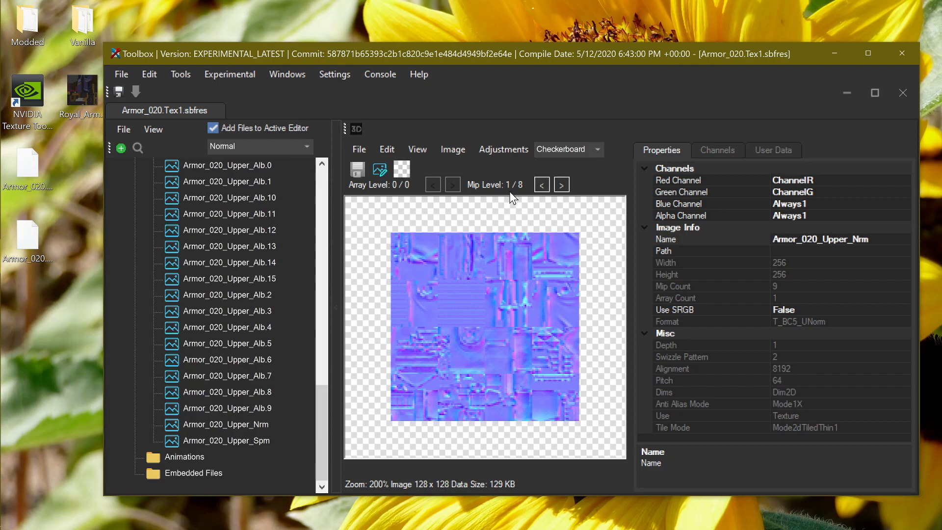
pyautogui.click(542, 185)
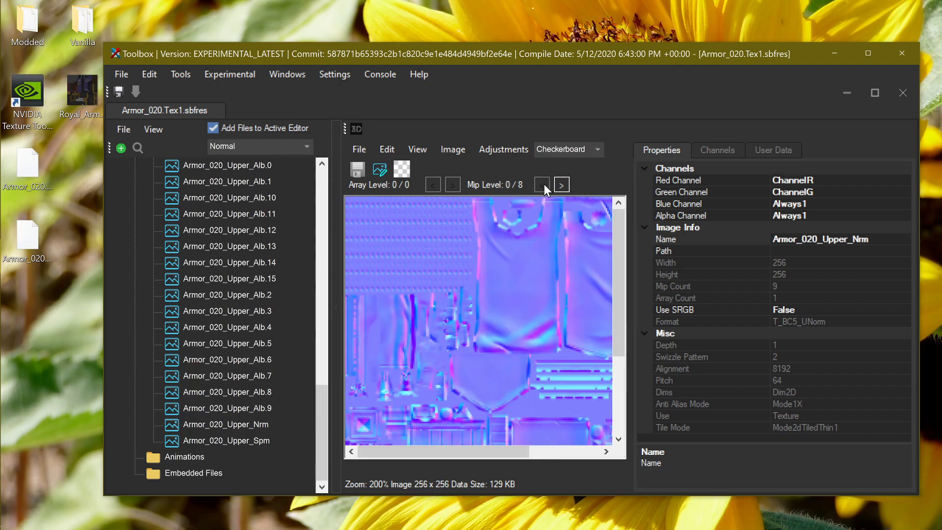
# - Examine the Armor_020_Upper_Spm texture and switch it to mip level 1
pyautogui.click(231, 442)
pyautogui.scroll(-2, 446, 360)
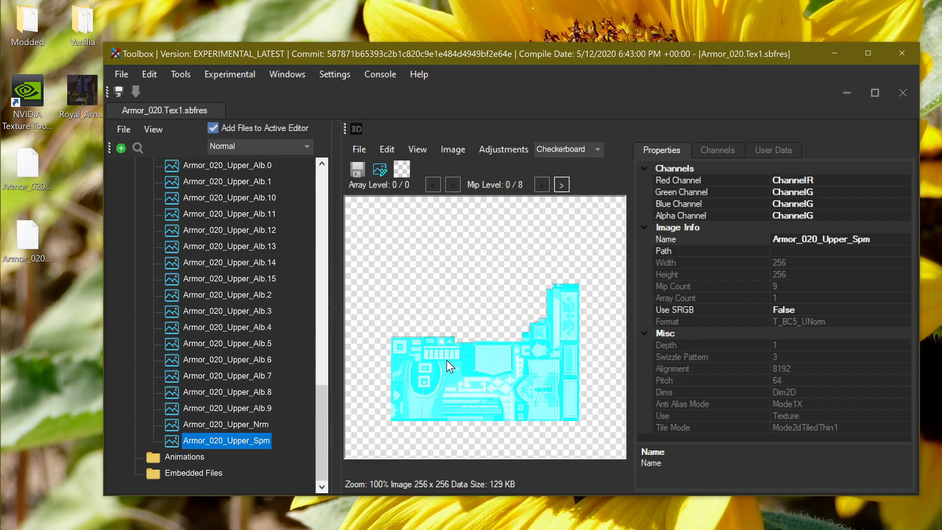
pyautogui.click(562, 186)
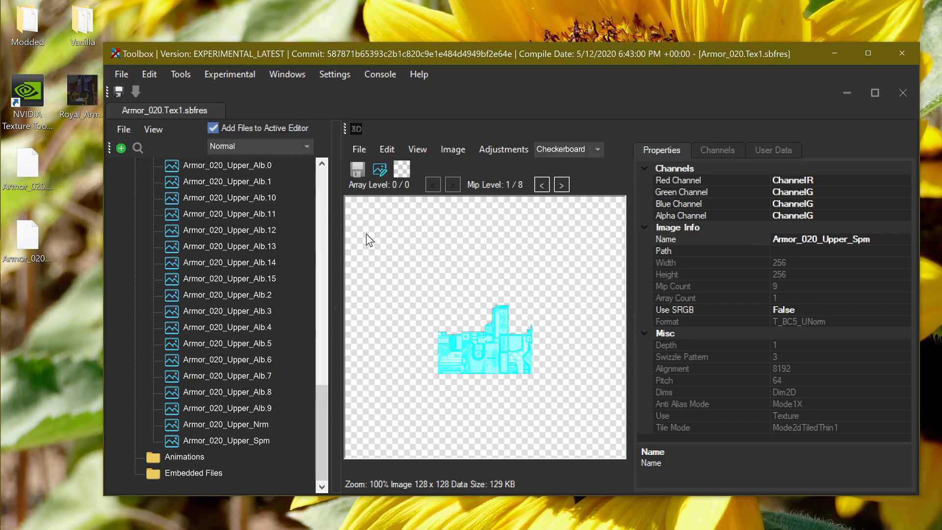
# - Close the open texture file and delete the saved Armor_020 files from the desktop
pyautogui.click(902, 93)
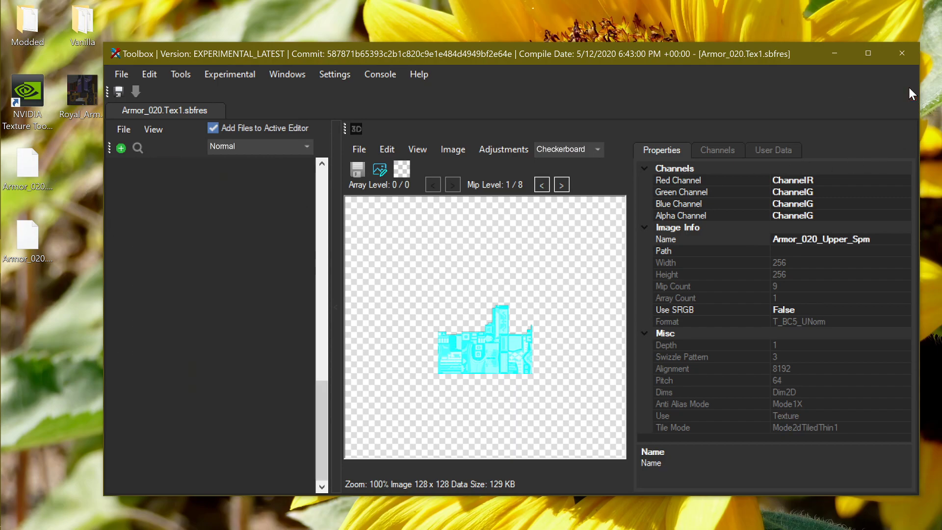
pyautogui.rightClick(19, 164)
pyautogui.click(56, 388)
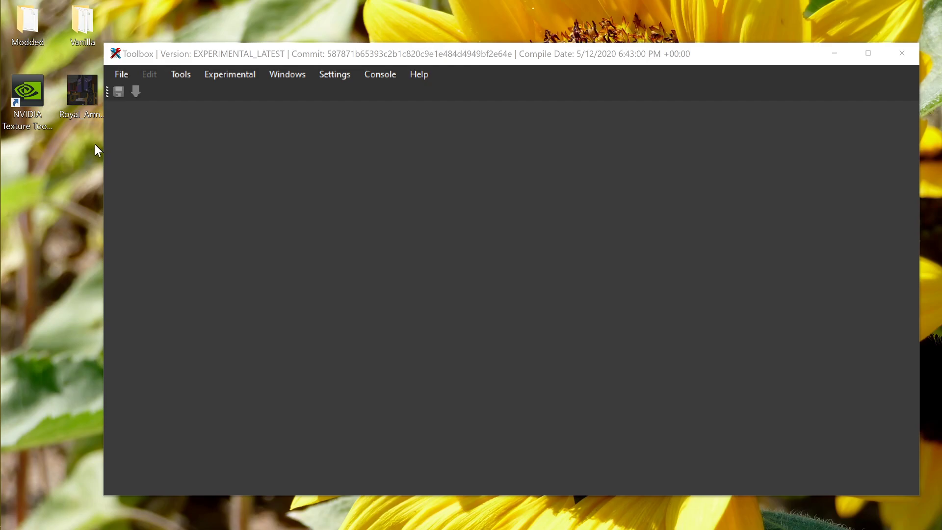
# - Open the Royal_Armor.png image from the desktop in paint.net to view it, and close it again
pyautogui.moveTo(94, 96)
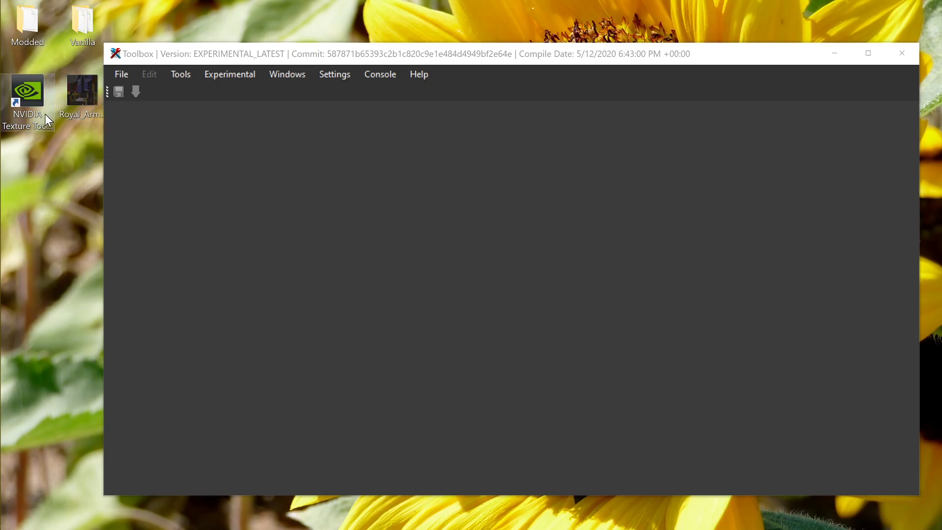
pyautogui.moveTo(43, 109)
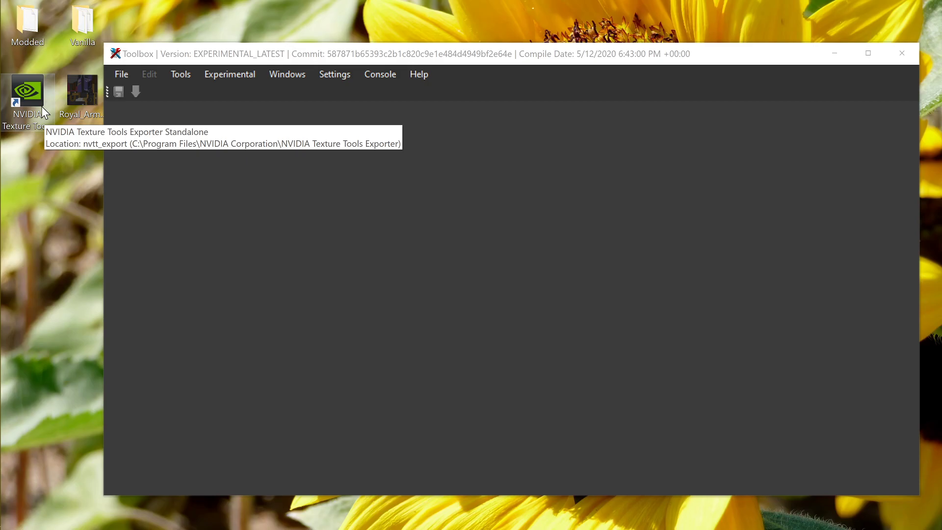
pyautogui.doubleClick(84, 96)
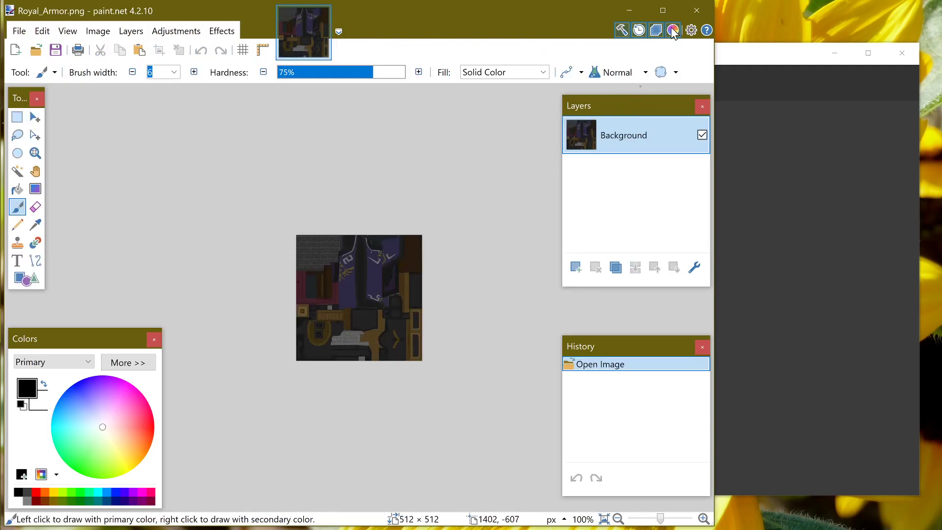
pyautogui.click(696, 11)
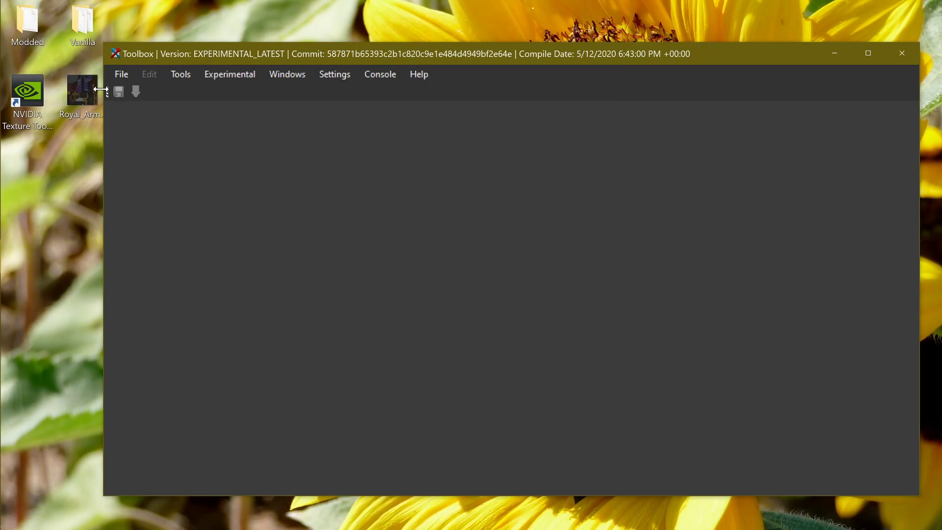
# - Launch NVIDIA Texture Tools Exporter and set the format to BC1 RGB without alpha, with Highest compression quality
pyautogui.doubleClick(29, 93)
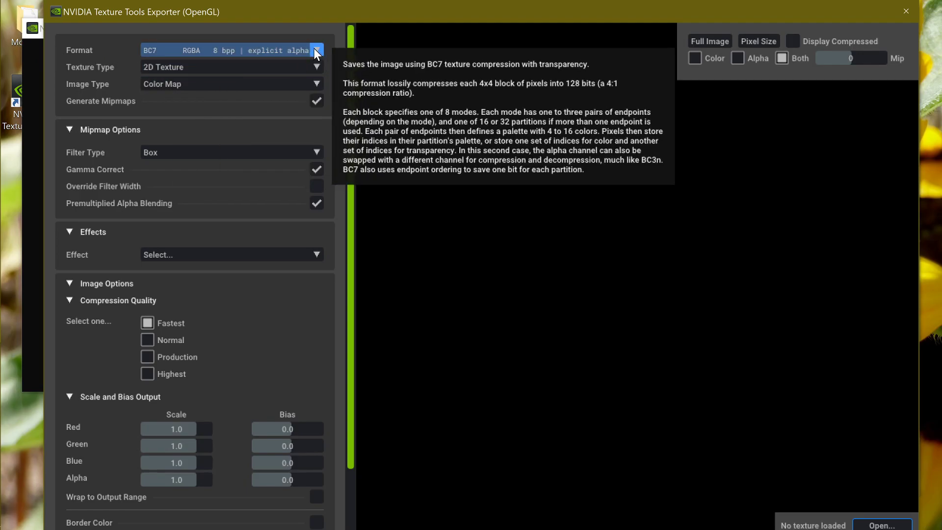
pyautogui.click(315, 50)
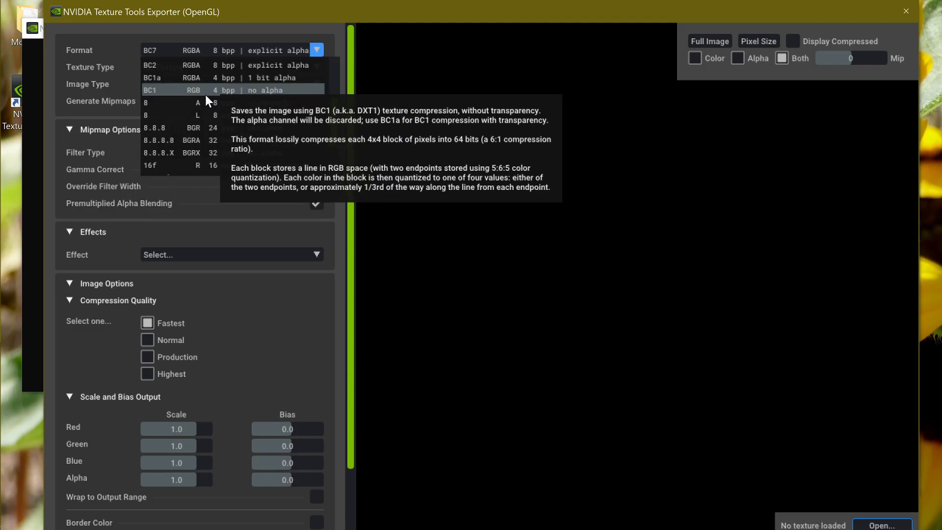
pyautogui.click(243, 92)
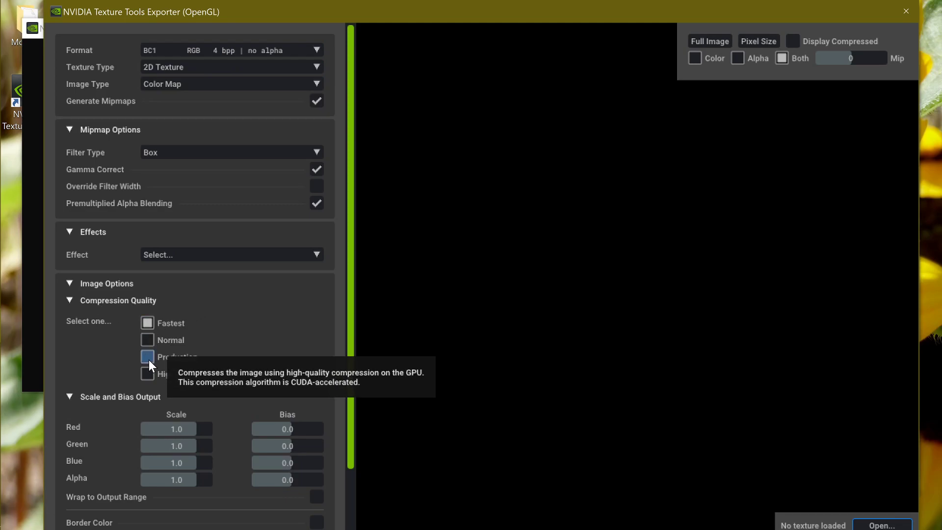
pyautogui.click(148, 372)
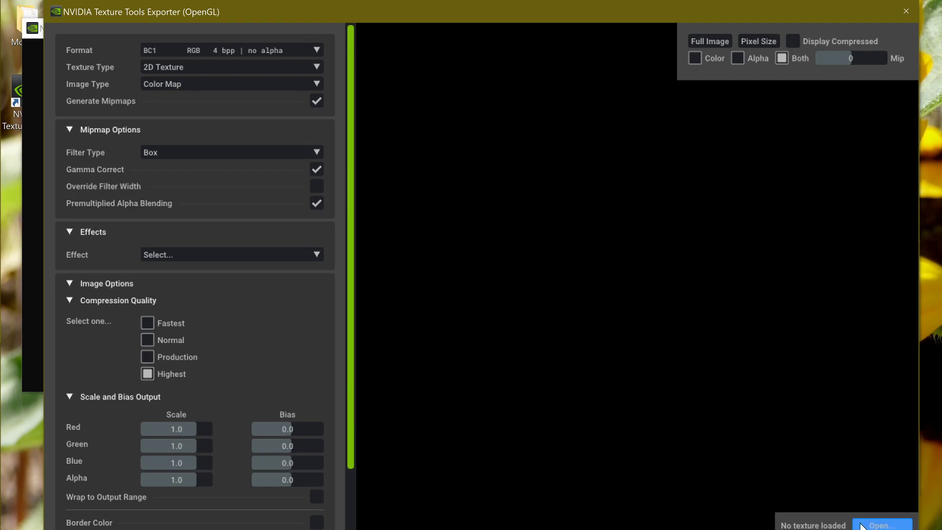
# - Load Royal_Armor.png from the desktop into the texture exporter
pyautogui.click(884, 525)
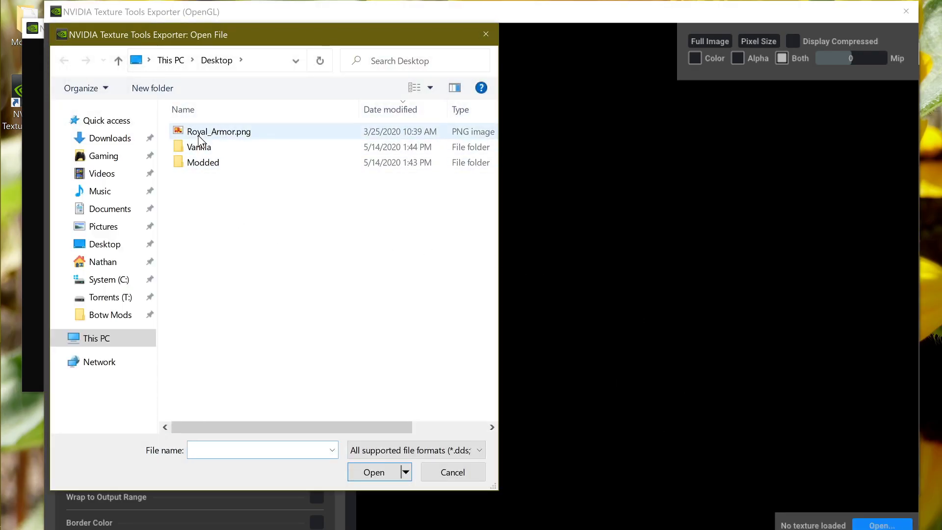
pyautogui.click(217, 138)
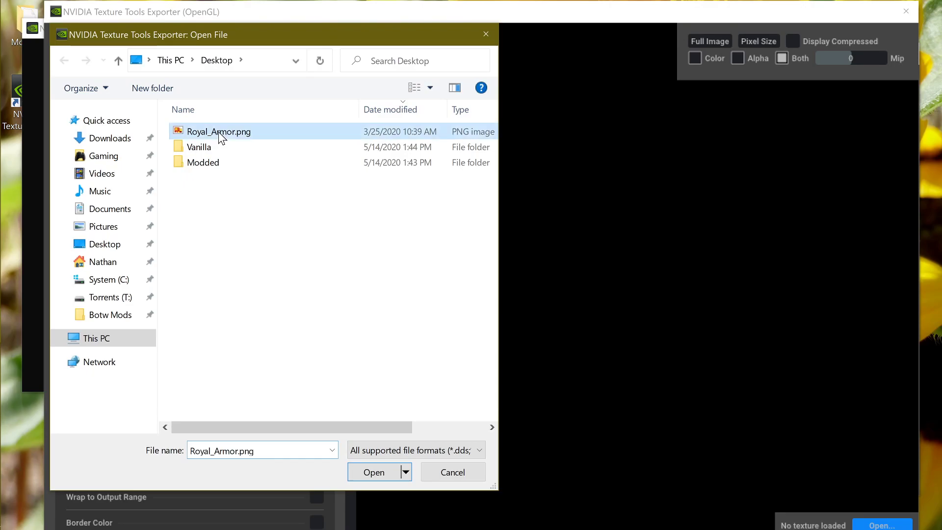
pyautogui.click(379, 472)
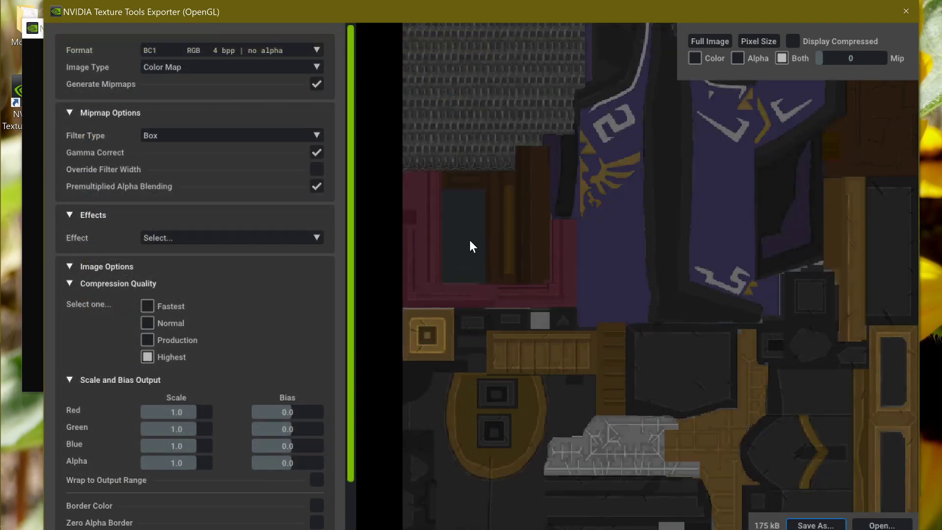
# - Save the loaded texture to the desktop as Royal_Armor.dds and close the exporter
pyautogui.click(824, 524)
pyautogui.click(246, 132)
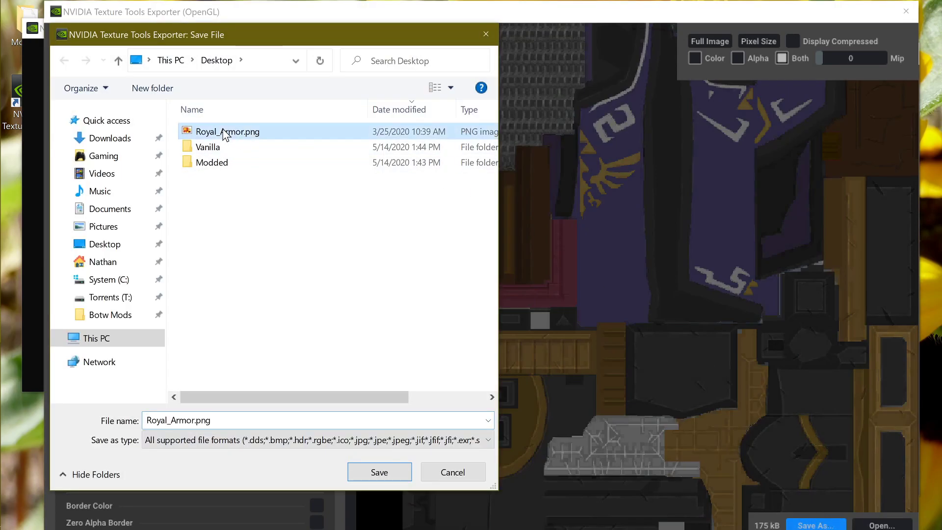
pyautogui.click(252, 420)
pyautogui.click(211, 420)
pyautogui.moveTo(211, 420); pyautogui.dragTo(196, 420)
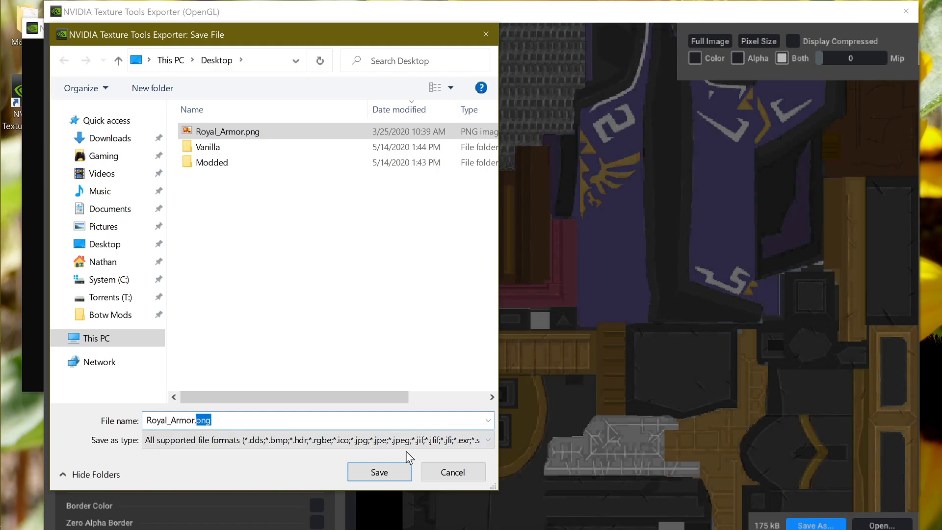
pyautogui.write('dds')
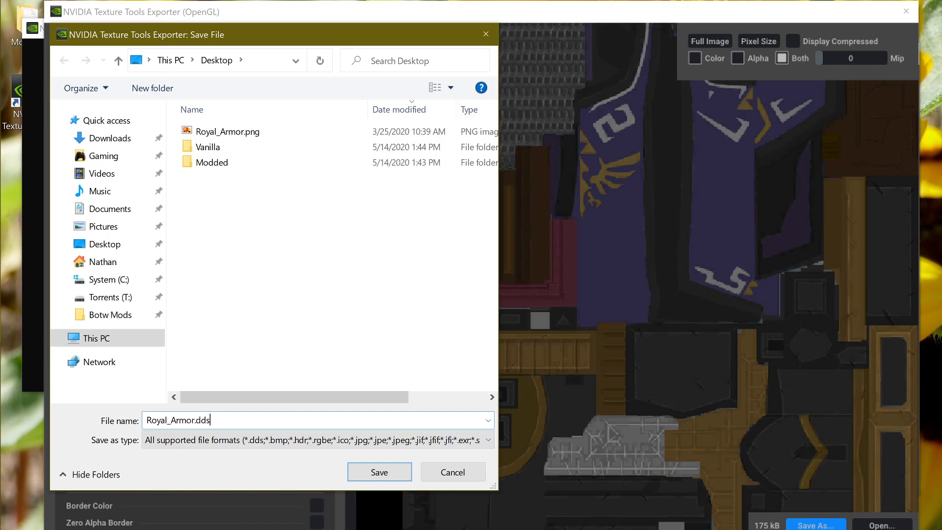
pyautogui.click(381, 472)
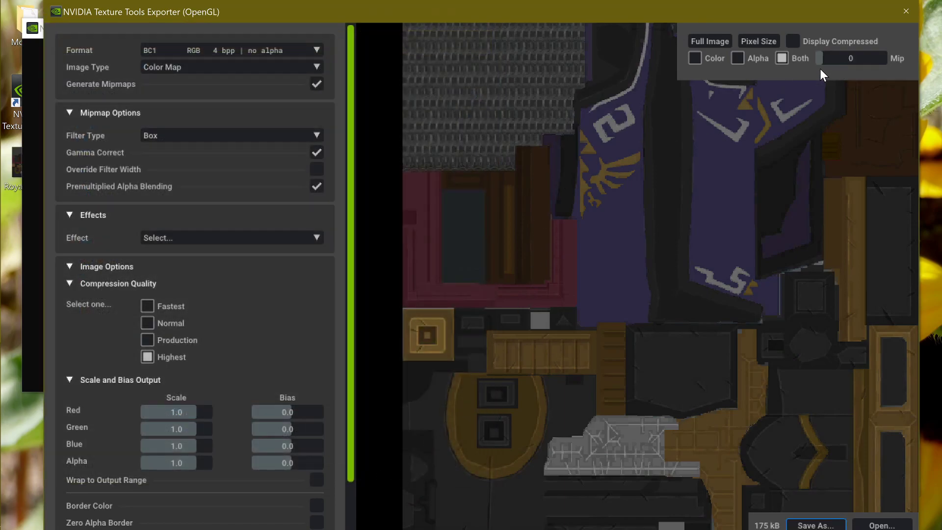
pyautogui.click(904, 11)
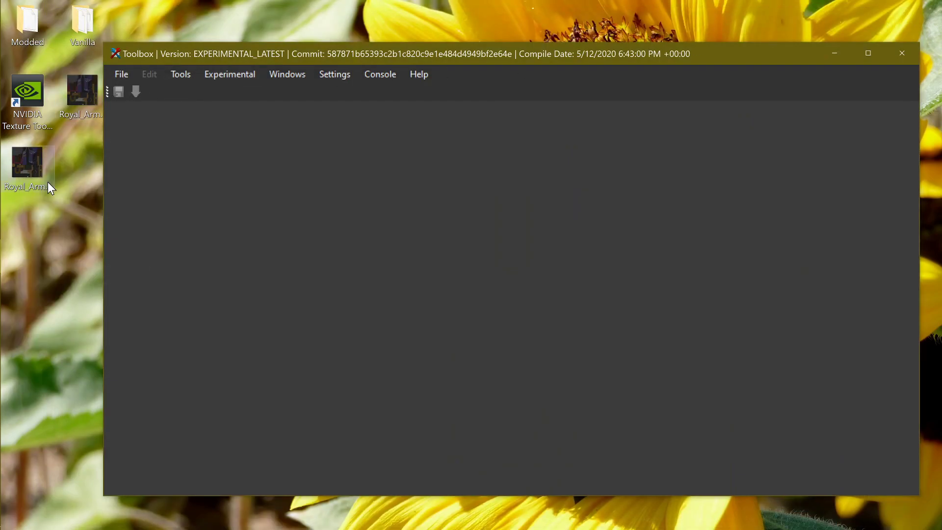
# - Load Armor_020.Tex1.sbfres from the desktop's Vanilla folder into Toolbox
pyautogui.moveTo(290, 54); pyautogui.dragTo(308, 37)
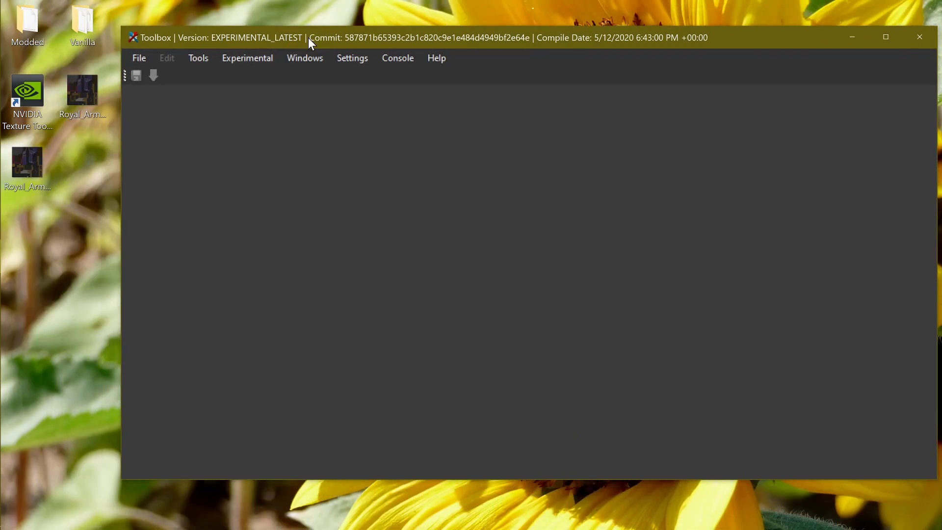
pyautogui.doubleClick(79, 22)
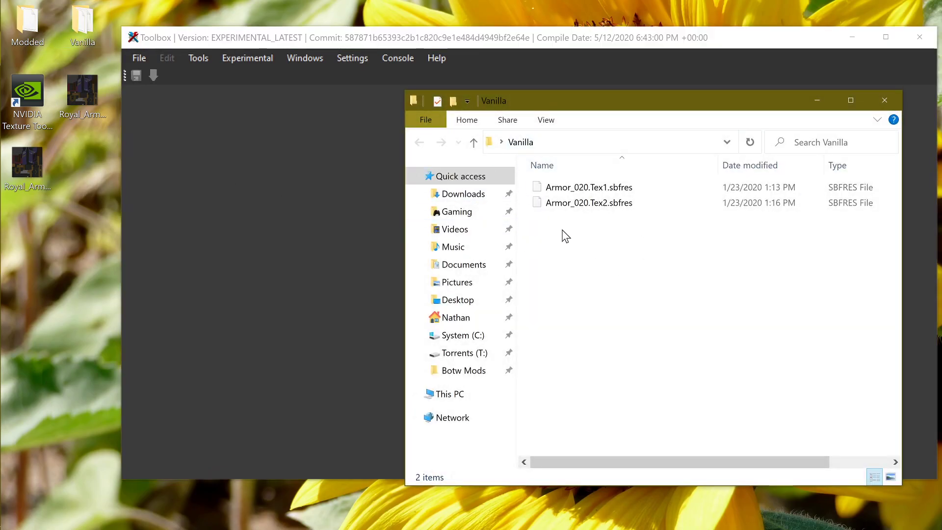
pyautogui.moveTo(551, 193)
pyautogui.mouseDown()
pyautogui.moveTo(578, 202)
pyautogui.moveTo(673, 347)
pyautogui.moveTo(597, 215)
pyautogui.moveTo(564, 190)
pyautogui.moveTo(564, 205)
pyautogui.mouseUp()
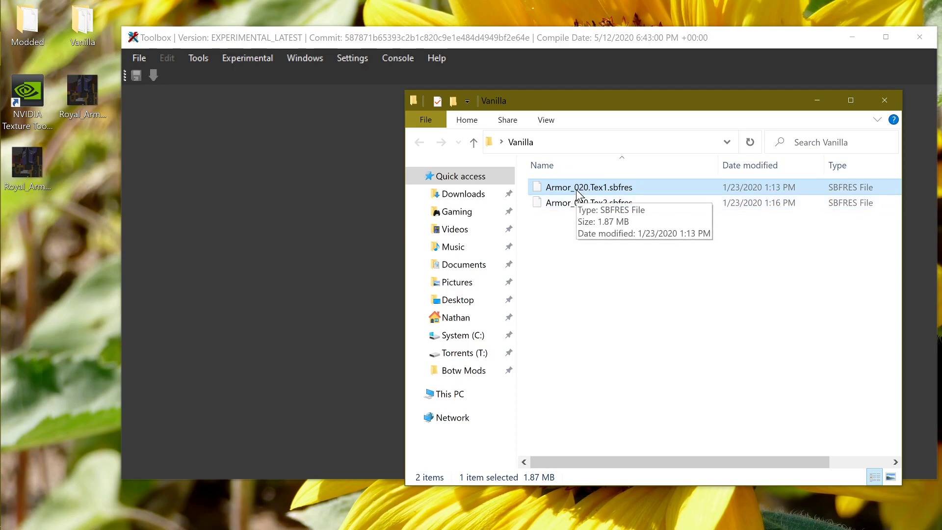
pyautogui.click(602, 205)
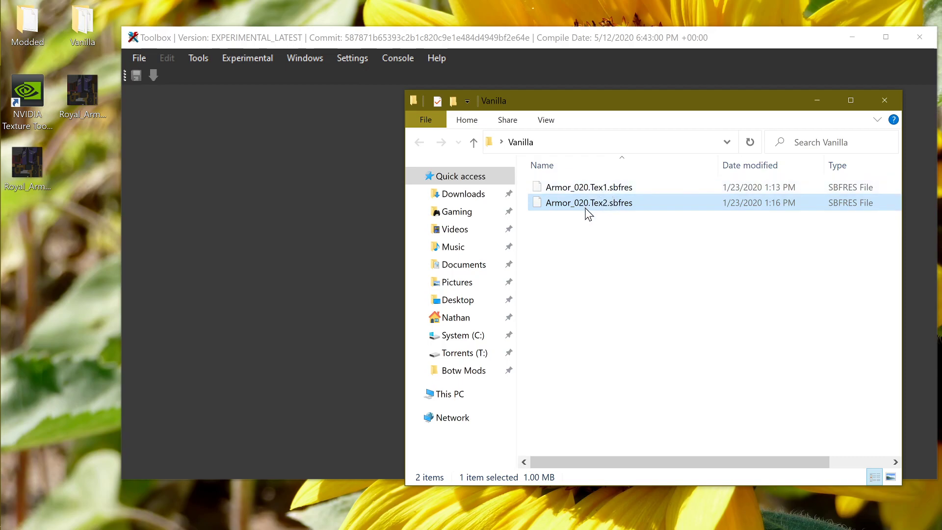
pyautogui.moveTo(589, 193); pyautogui.dragTo(290, 215)
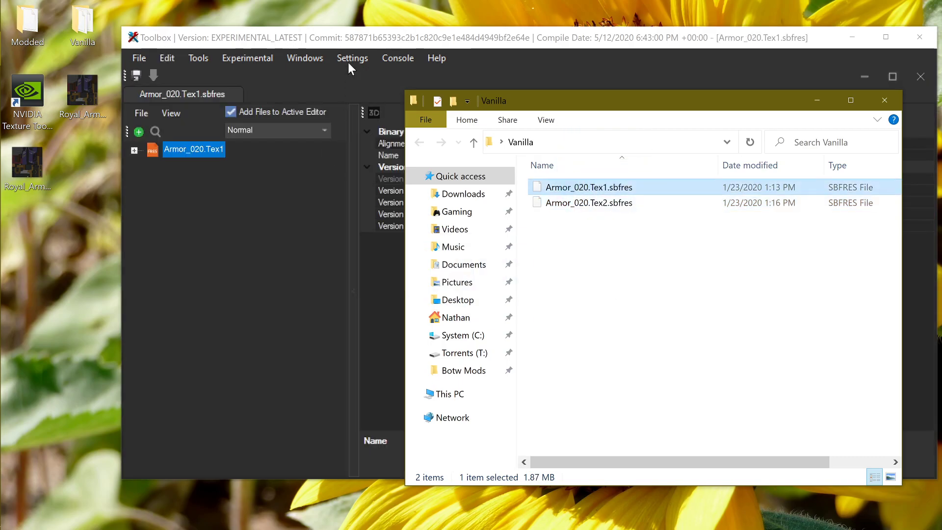
pyautogui.click(343, 43)
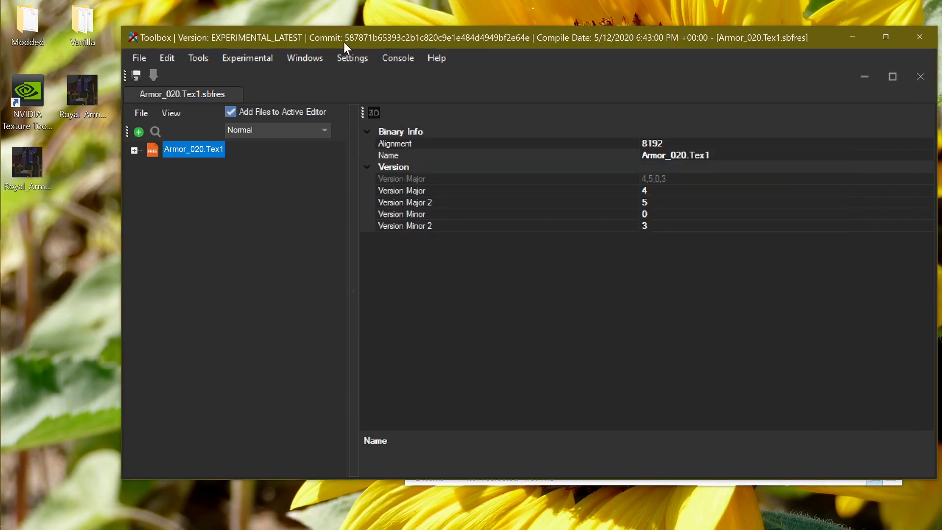
# - Expand the Textures folder of Armor_020.Tex1 and display the Armor_020_Upper_Alb.6 texture
pyautogui.click(134, 150)
pyautogui.click(150, 182)
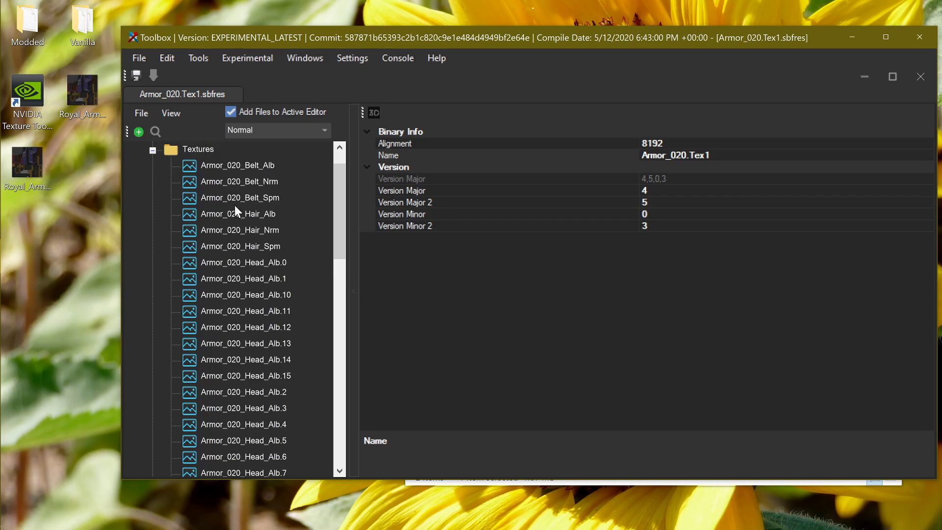
pyautogui.moveTo(340, 187); pyautogui.dragTo(346, 343)
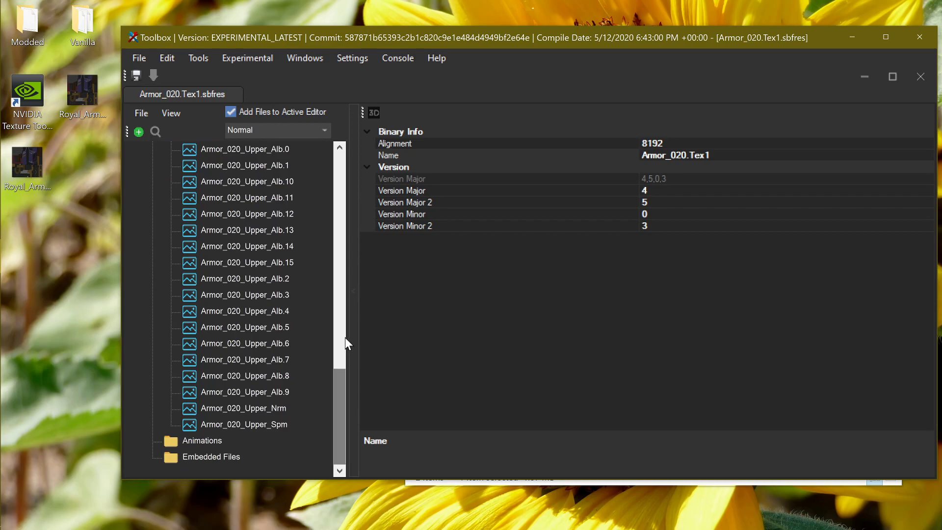
pyautogui.click(242, 343)
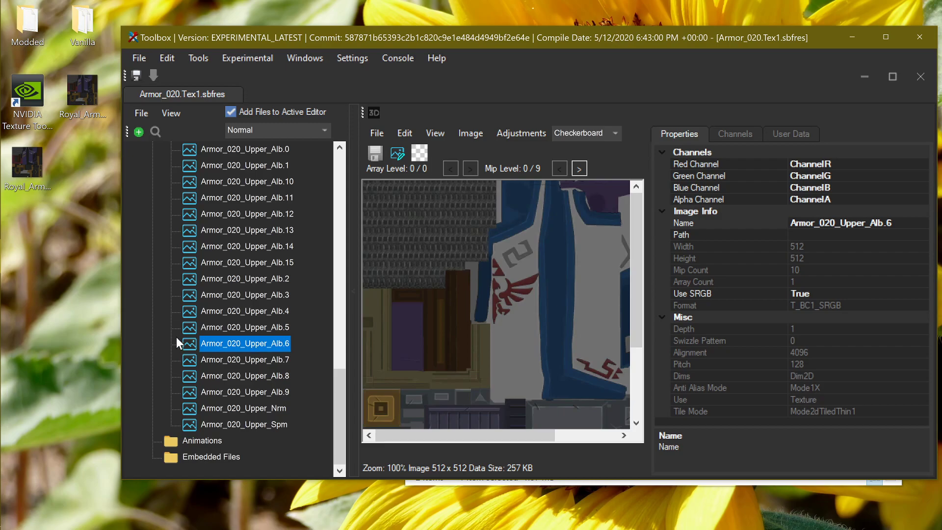
# - Replace the Armor_020_Upper_Alb.6 texture with Royal_Armor.dds from the desktop
pyautogui.rightClick(242, 343)
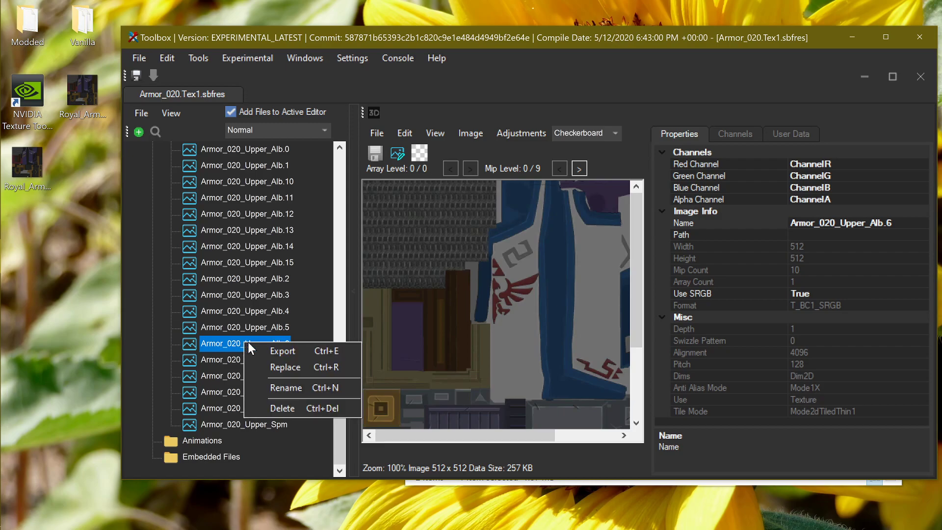
pyautogui.click(287, 363)
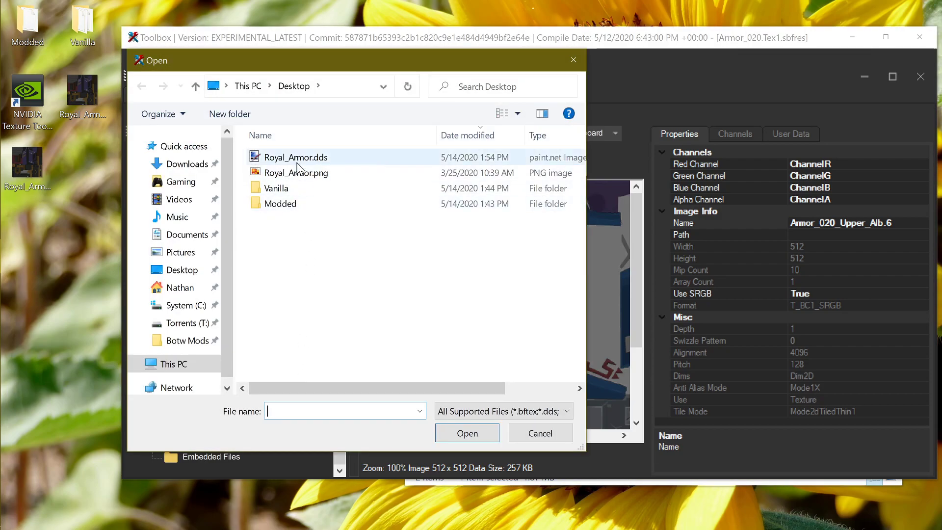
pyautogui.click(305, 158)
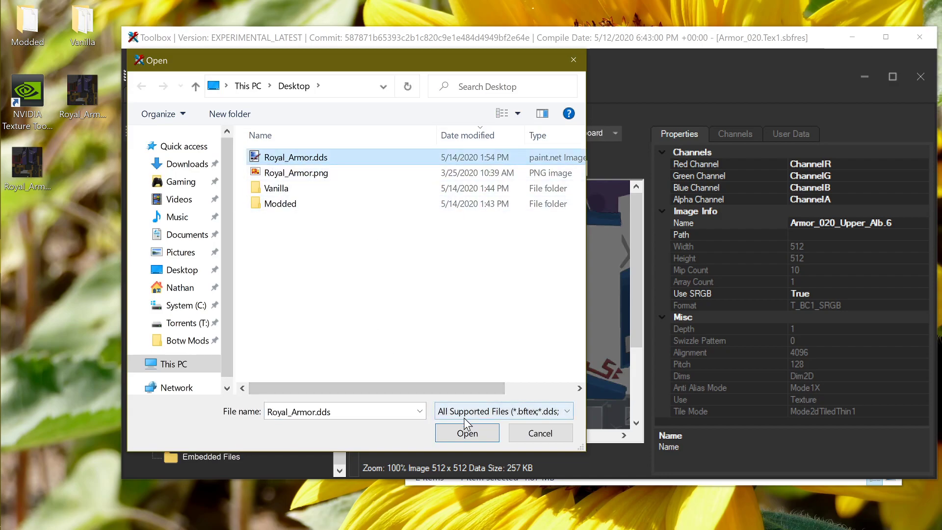
pyautogui.click(467, 433)
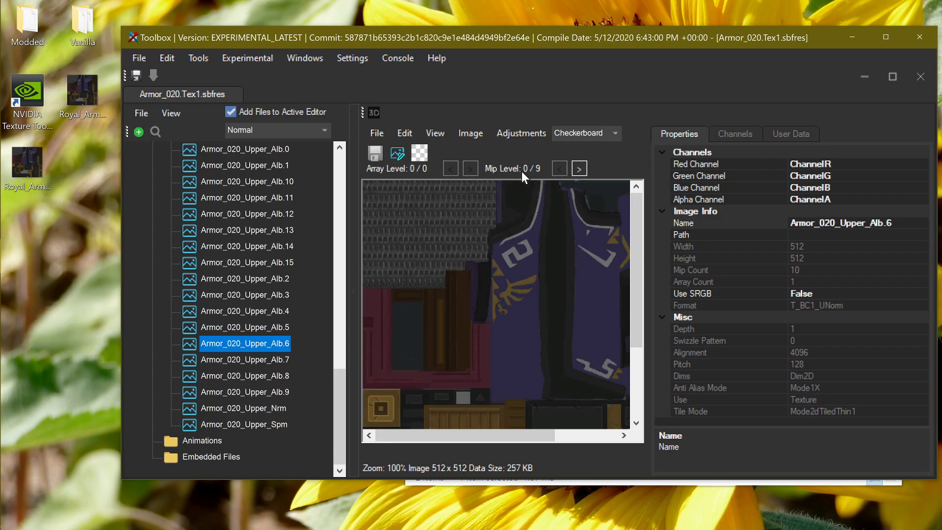
# - Step through the replaced texture's mip levels up to level 3 and return to level 0
pyautogui.click(579, 169)
pyautogui.click(578, 169)
pyautogui.click(579, 169)
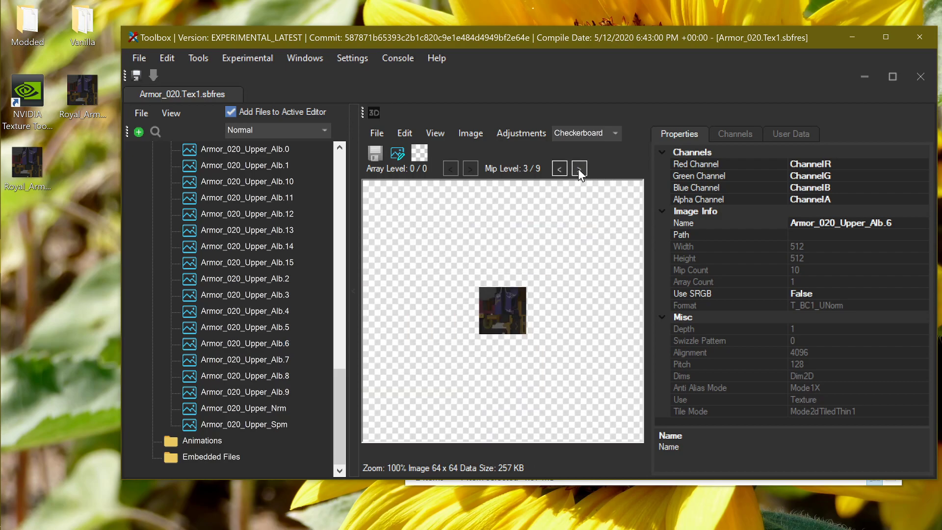
pyautogui.click(560, 169)
pyautogui.click(560, 169)
pyautogui.click(560, 169)
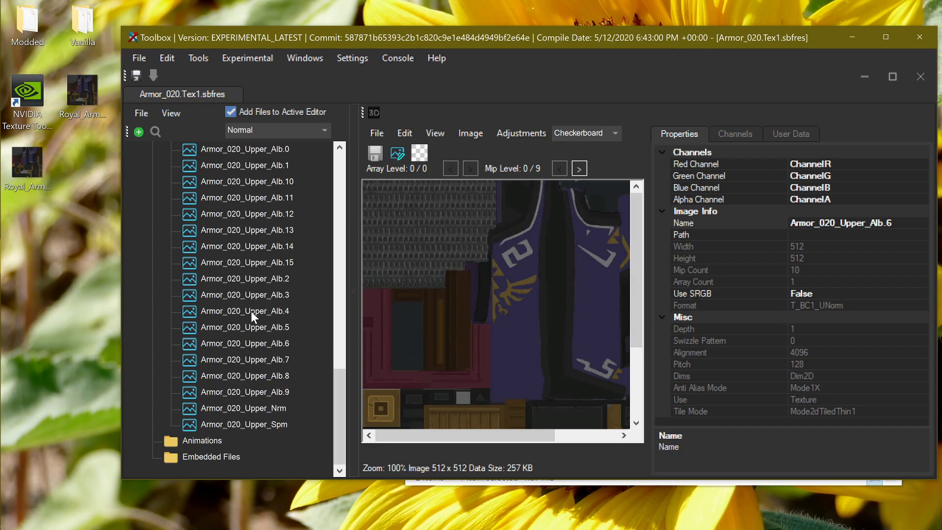
# - Look through several other Armor_020_Upper_Alb textures for comparison and return to Armor_020_Upper_Alb.6
pyautogui.click(264, 296)
pyautogui.click(263, 249)
pyautogui.click(258, 268)
pyautogui.click(259, 214)
pyautogui.click(250, 343)
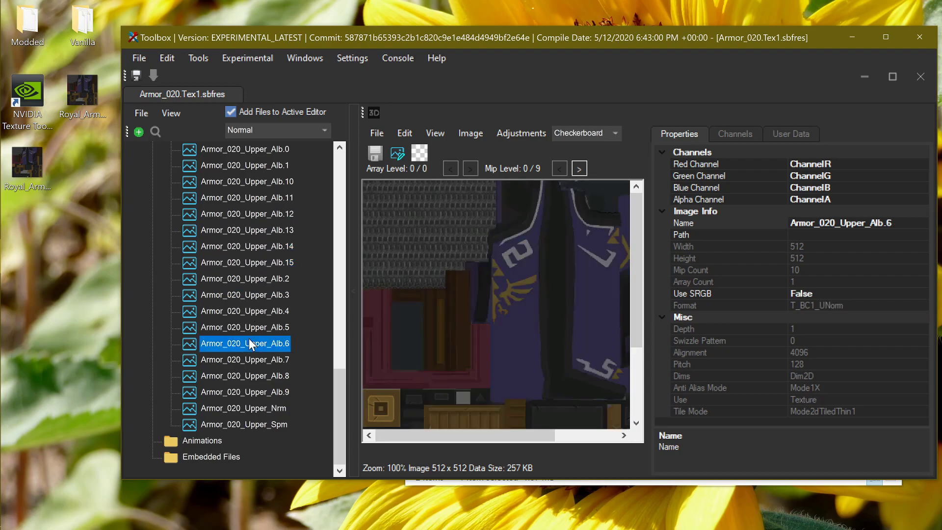
# - Set Use SRGB to True for the Armor_020_Upper_Alb.6 texture
pyautogui.click(820, 296)
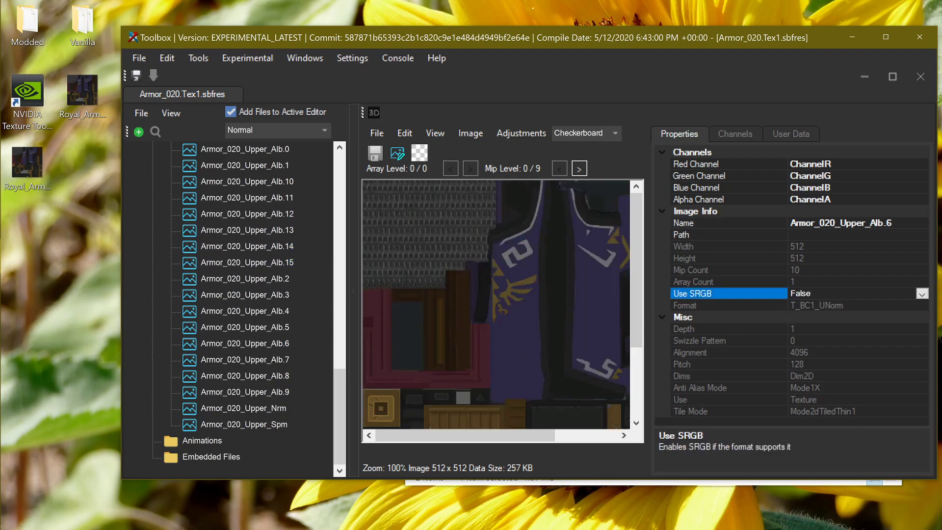
pyautogui.click(922, 293)
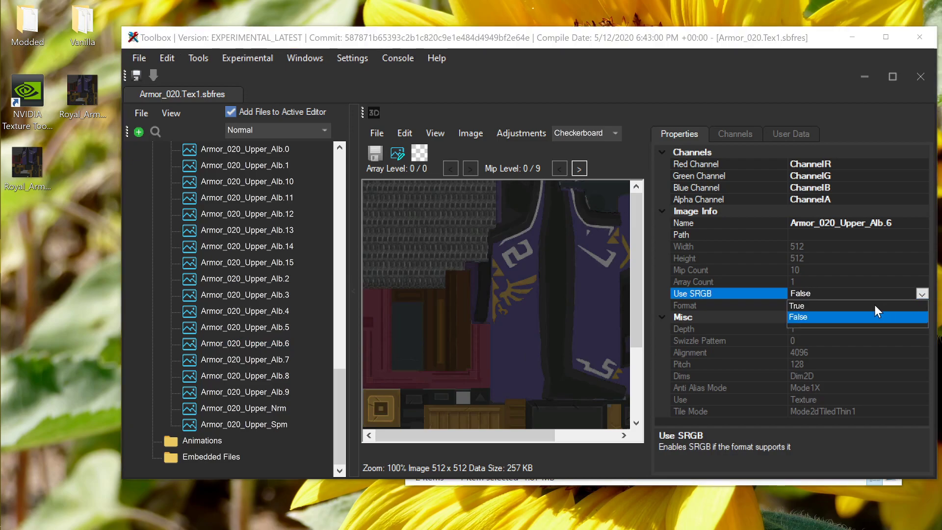
pyautogui.click(801, 305)
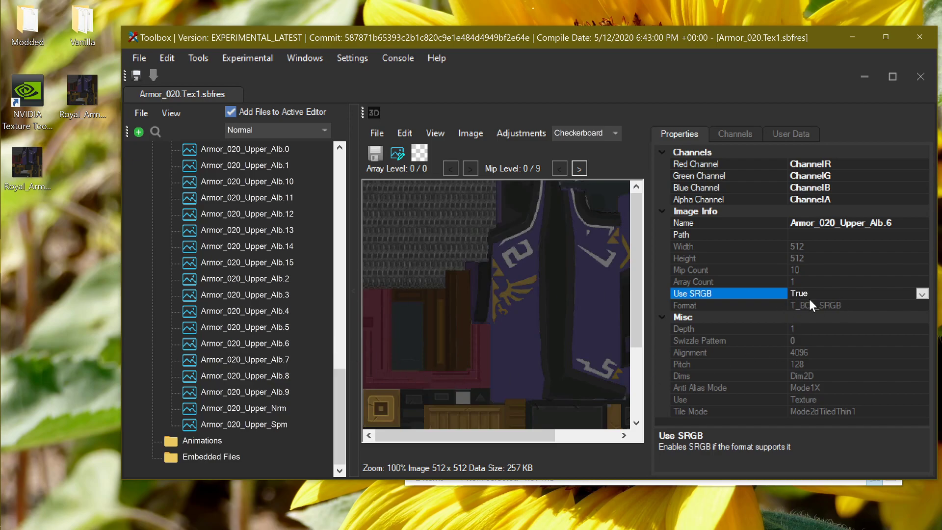
# - Compare the format of Armor_020_Upper_Alb.2 with Armor_020_Upper_Alb.6, and check the mip levels of Armor_020_Upper_Nrm and Armor_020_Upper_Spm
pyautogui.click(271, 279)
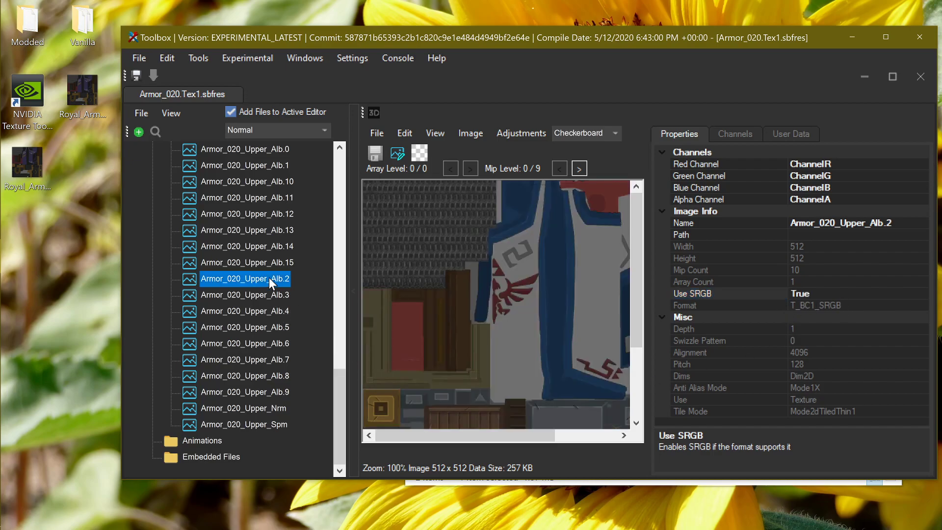
pyautogui.click(265, 344)
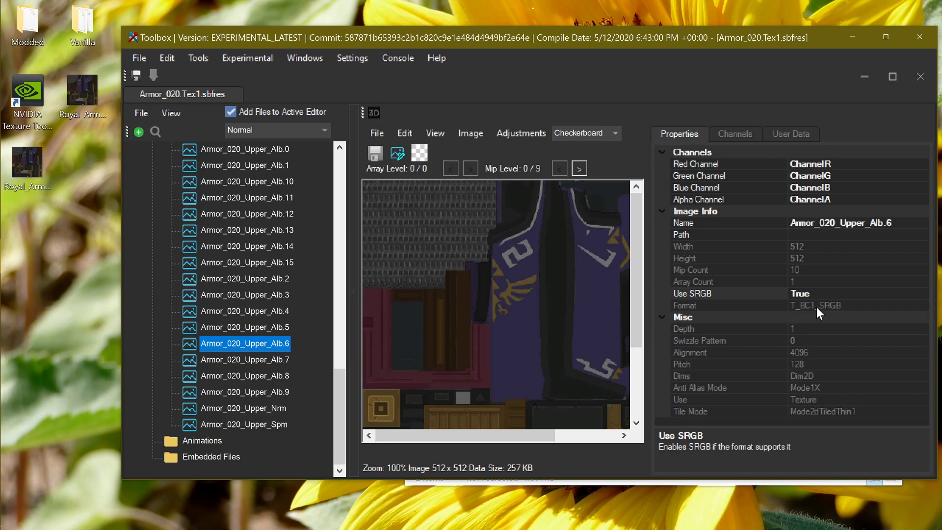
pyautogui.click(254, 410)
pyautogui.click(582, 169)
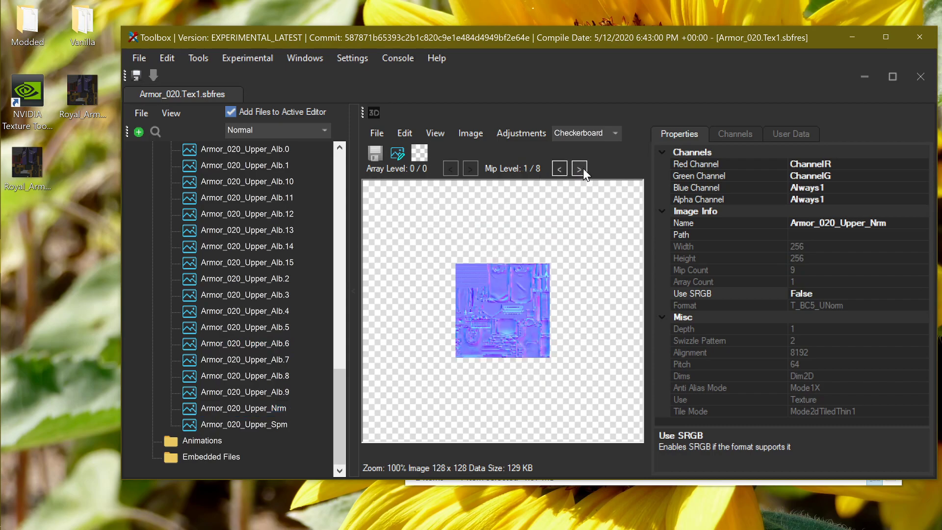
pyautogui.click(583, 169)
pyautogui.click(252, 423)
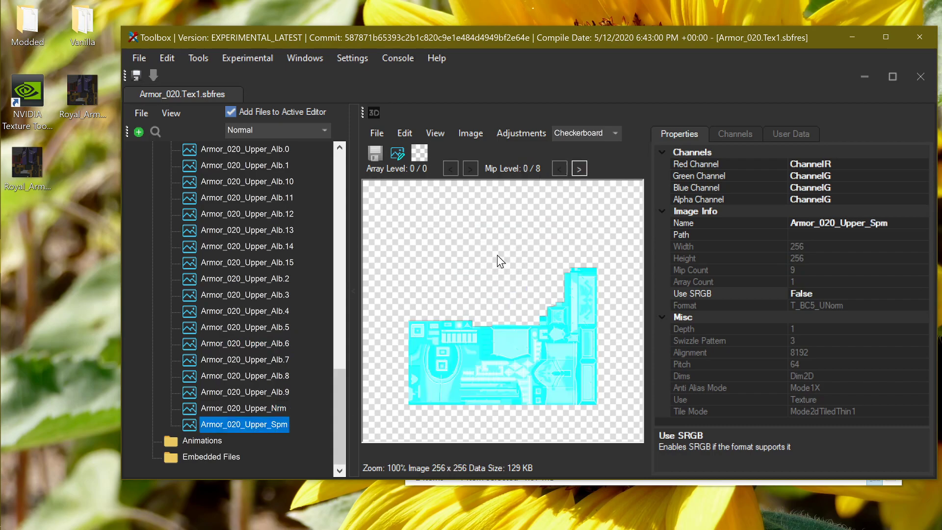
pyautogui.click(580, 168)
pyautogui.click(579, 169)
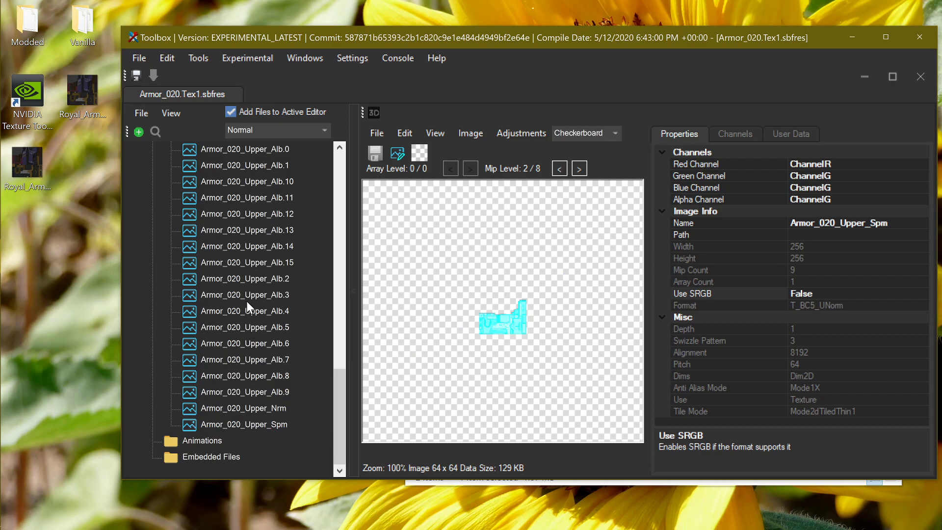
# - Export Armor_020.Tex1 to the desktop as a BFRES (*.sbfres) file with Yaz0 compression
pyautogui.scroll(15, 246, 303)
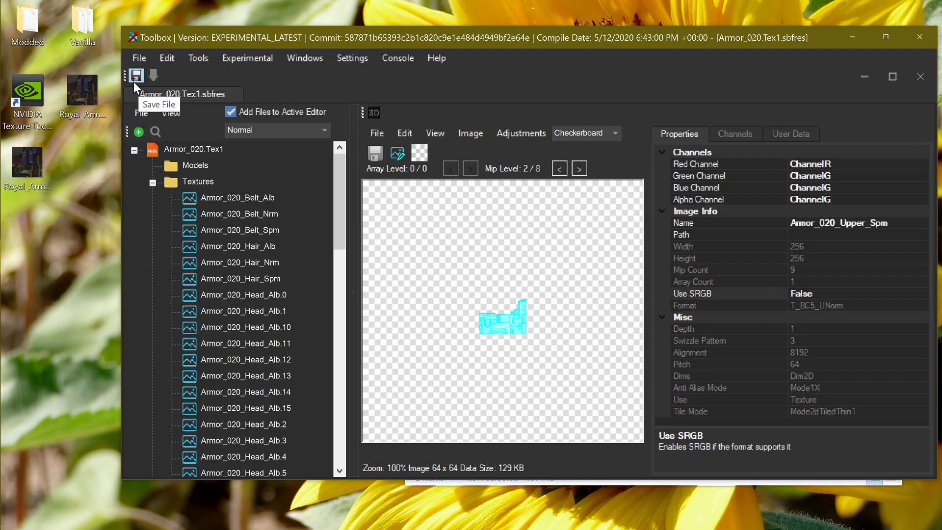
pyautogui.rightClick(175, 148)
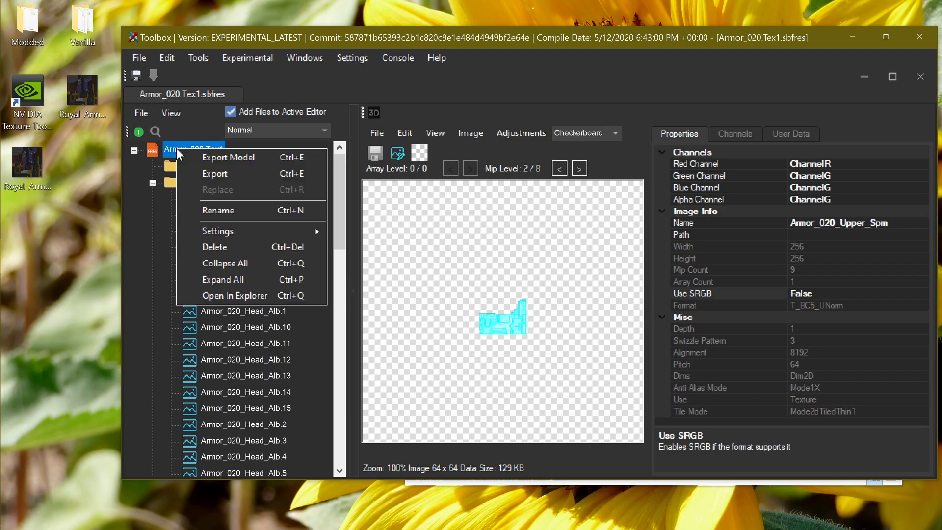
pyautogui.click(206, 173)
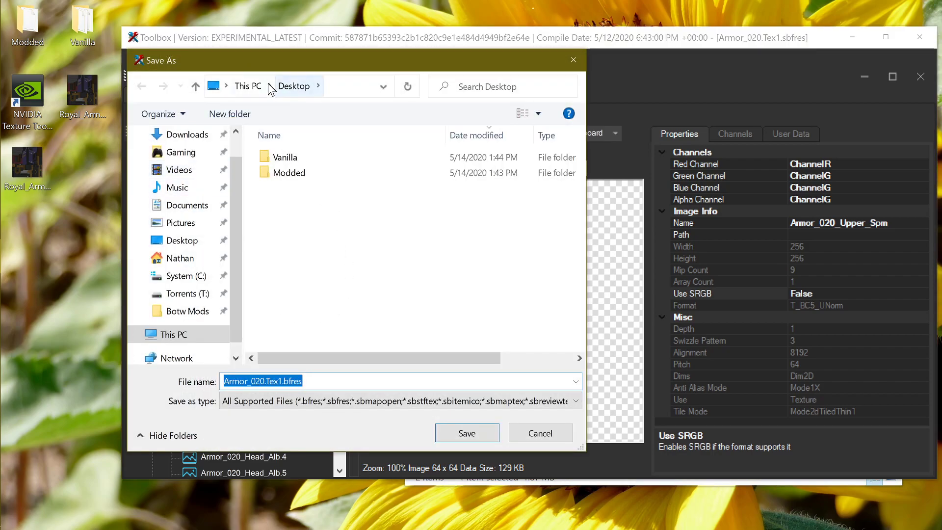
pyautogui.click(294, 407)
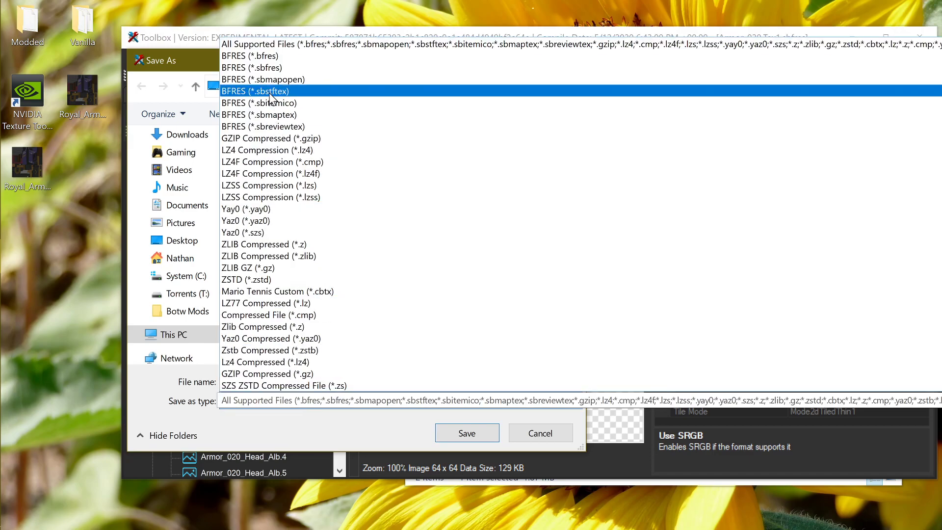
pyautogui.click(264, 68)
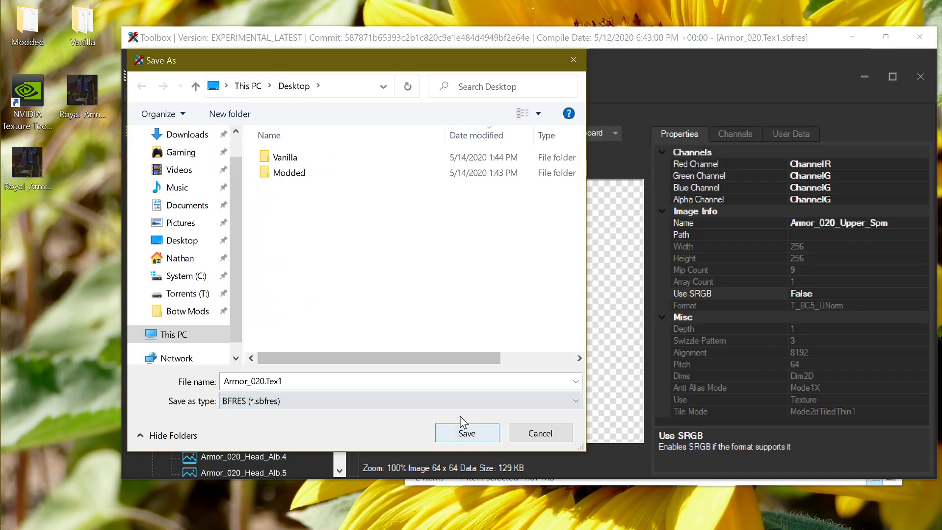
pyautogui.click(467, 435)
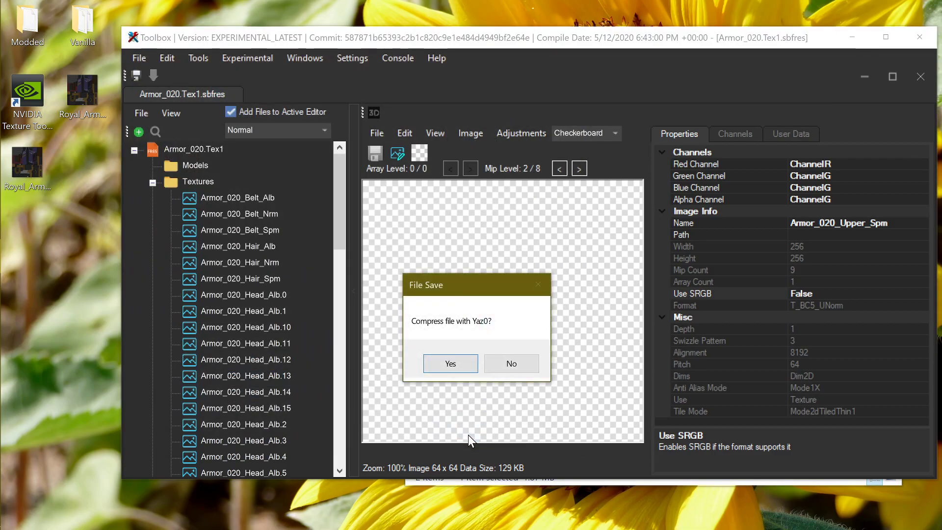
pyautogui.click(455, 364)
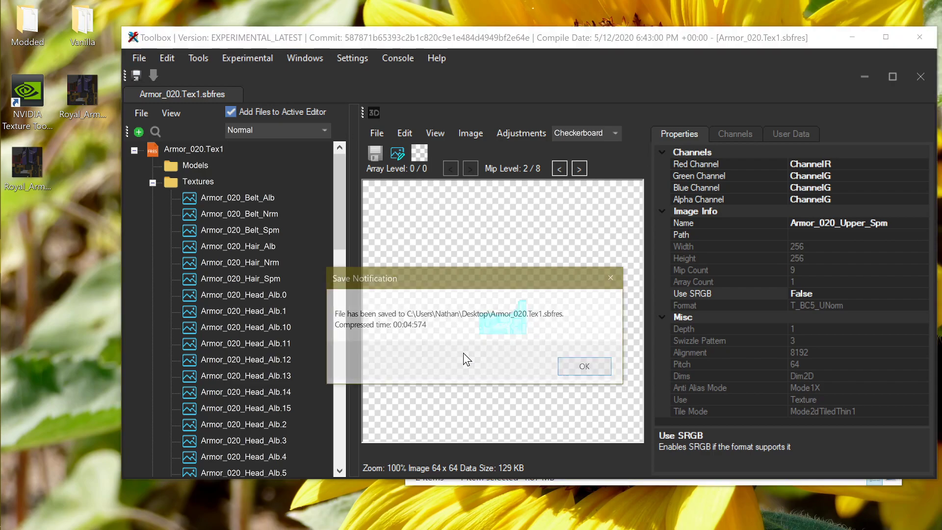
pyautogui.click(590, 368)
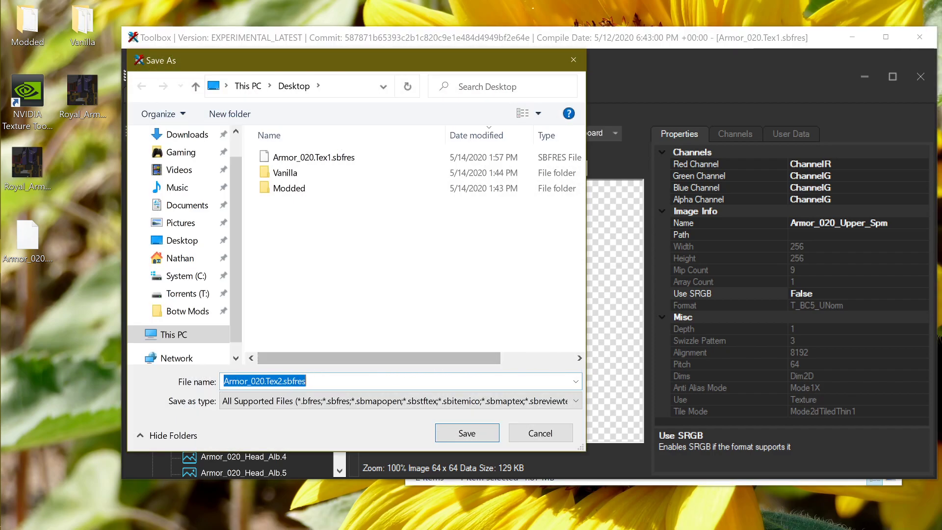
# - Save the accompanying Armor_020.Tex2.sbfres to the desktop with Yaz0 compression
pyautogui.click(472, 434)
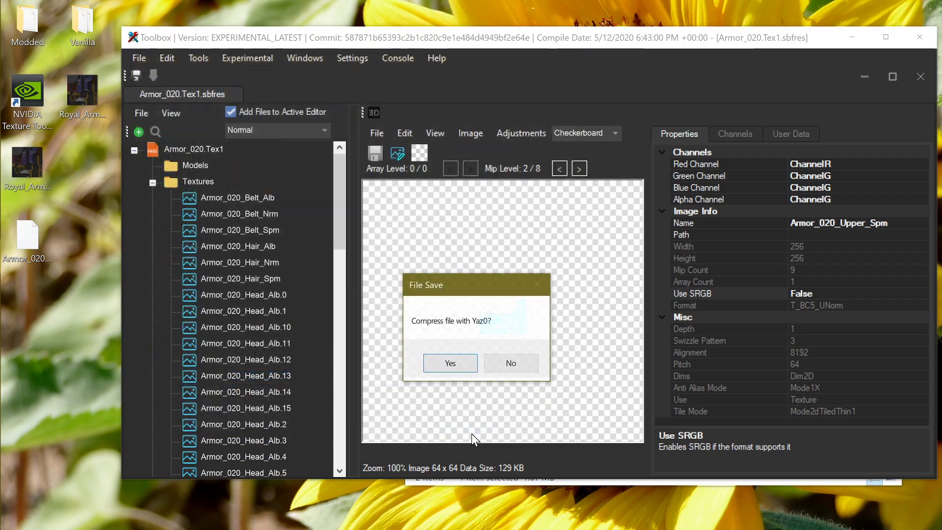
pyautogui.click(461, 365)
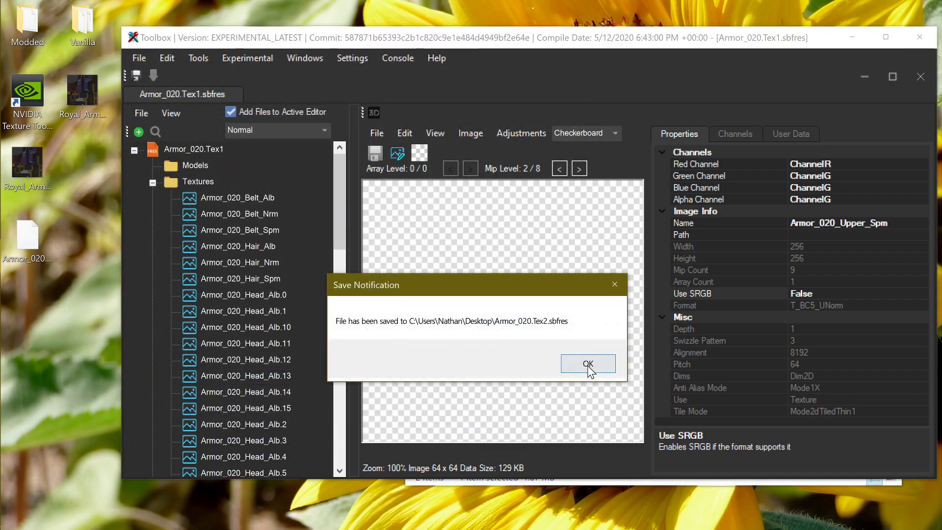
pyautogui.click(589, 365)
# - Close the current file, open the exported Armor_020.Tex1.sbfres from the desktop, and expand its Textures folder
pyautogui.click(920, 76)
pyautogui.moveTo(25, 241); pyautogui.dragTo(298, 216)
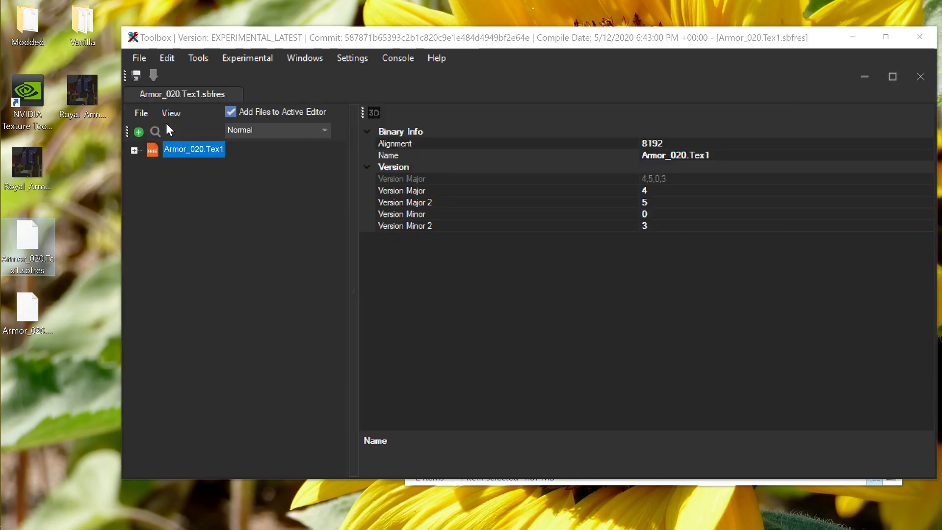
pyautogui.click(134, 150)
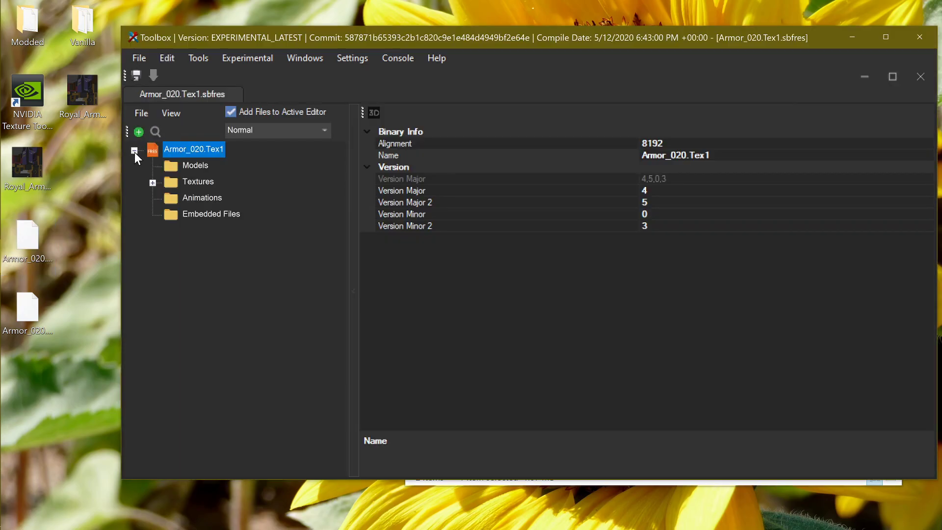
pyautogui.click(152, 183)
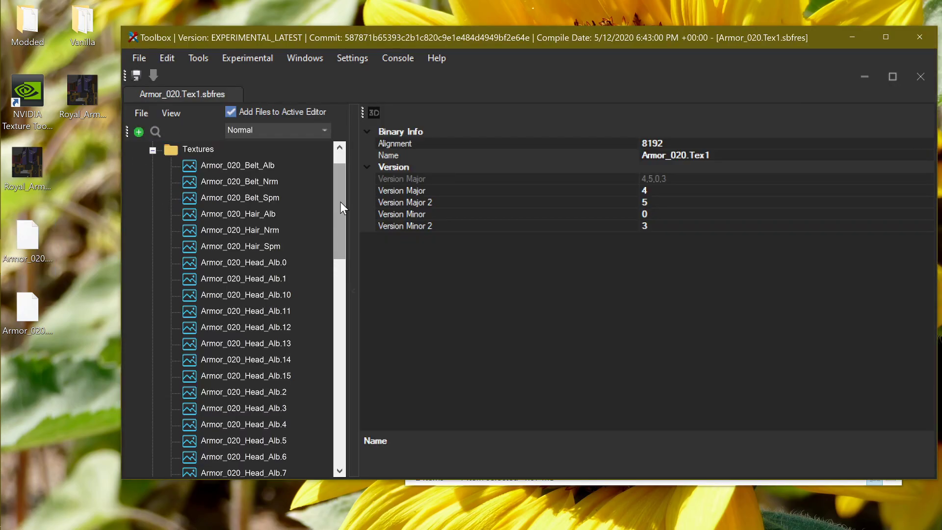
# - Check the Armor_020_Upper_Alb.6 texture in the exported file by stepping through its mip levels up to level 4
pyautogui.moveTo(340, 201); pyautogui.dragTo(342, 225)
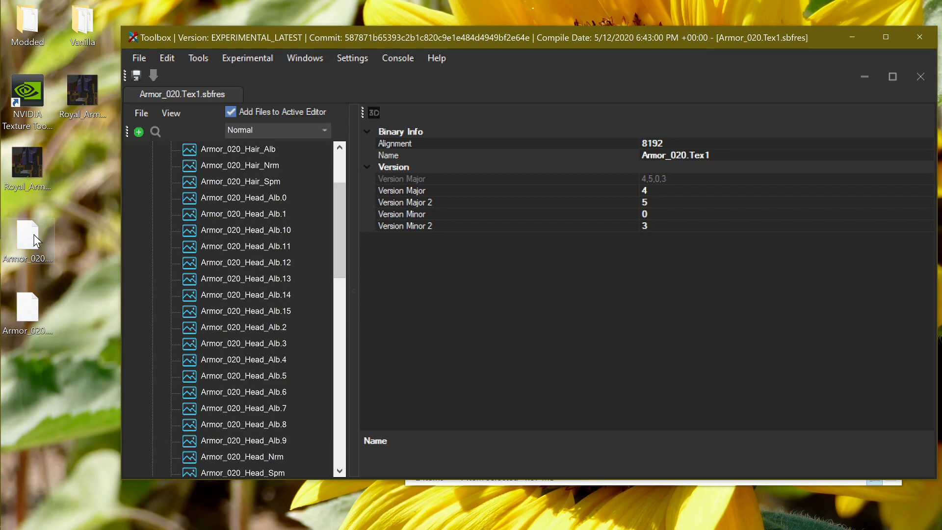
pyautogui.moveTo(340, 208); pyautogui.dragTo(348, 398)
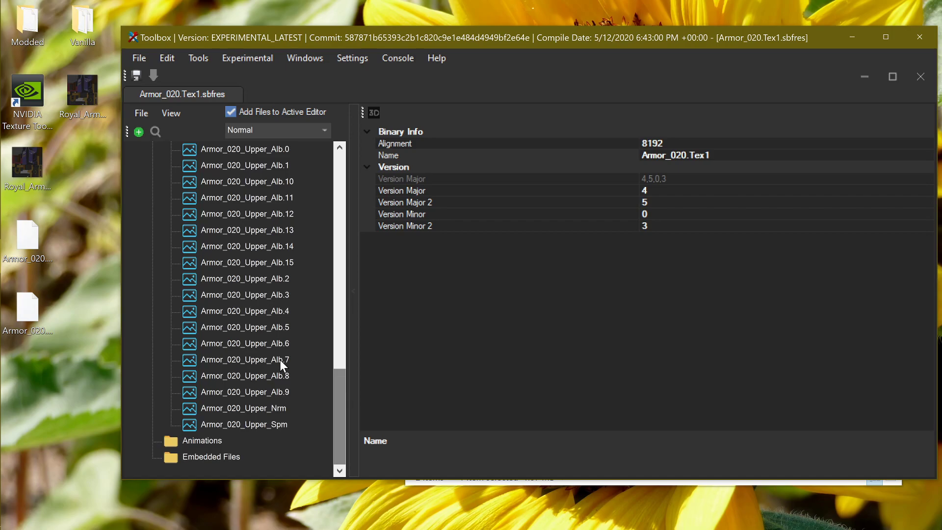
pyautogui.click(264, 346)
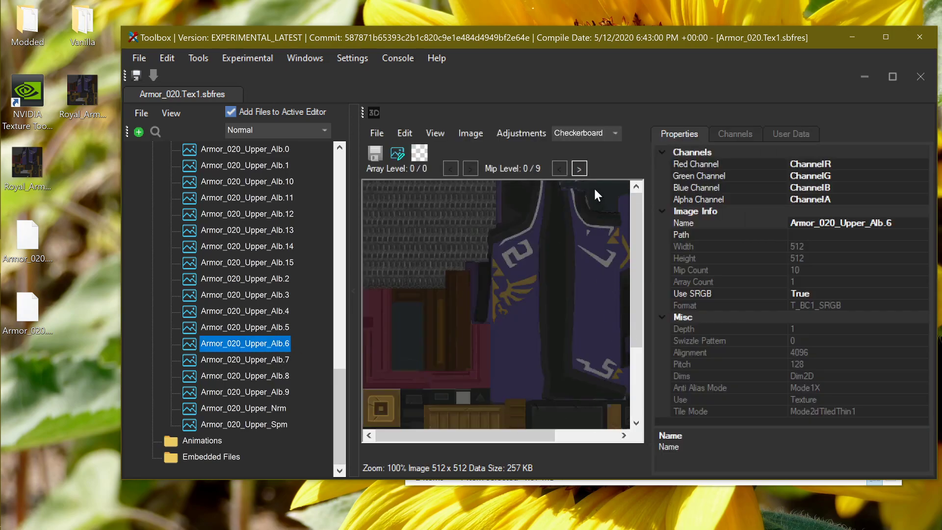
pyautogui.click(579, 169)
pyautogui.click(579, 168)
pyautogui.click(580, 168)
pyautogui.click(579, 168)
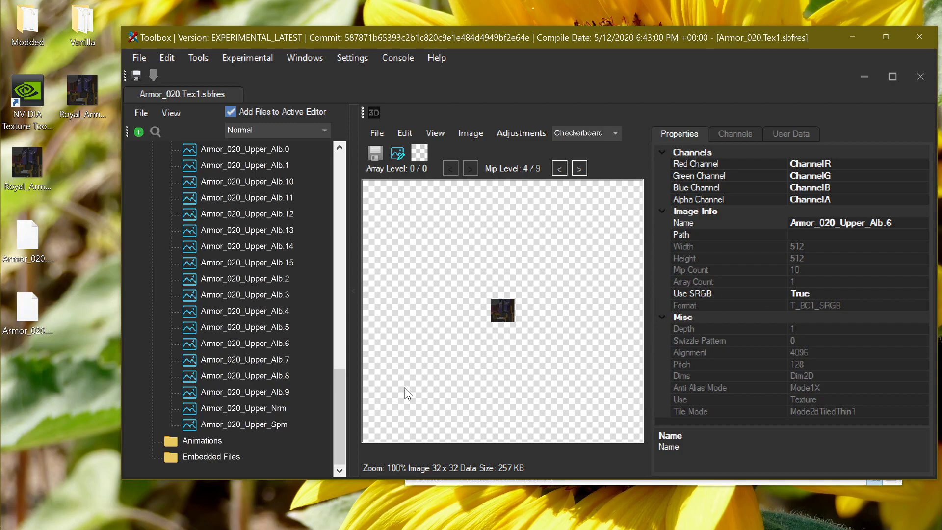
# - Inspect the Armor_020_Upper_Nrm texture up close and step through its mip levels up to level 4
pyautogui.click(256, 411)
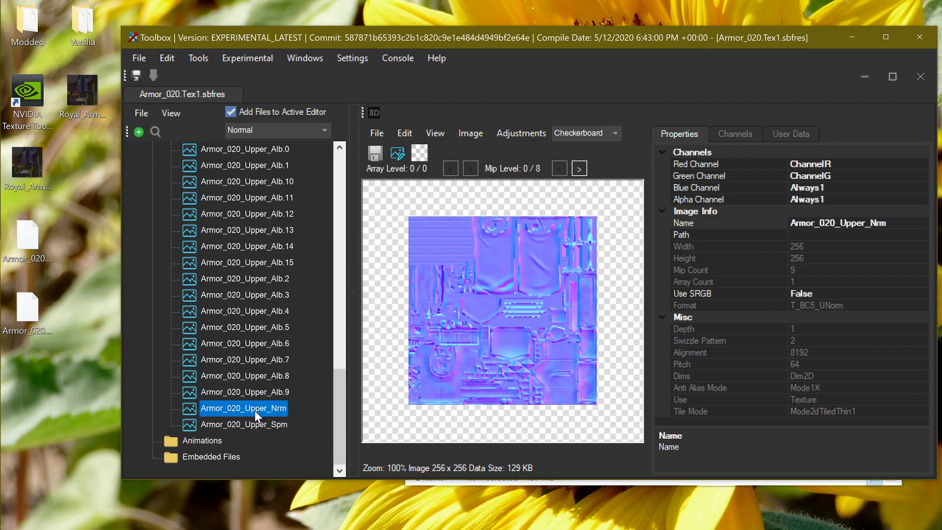
pyautogui.click(579, 168)
pyautogui.scroll(2, 501, 322)
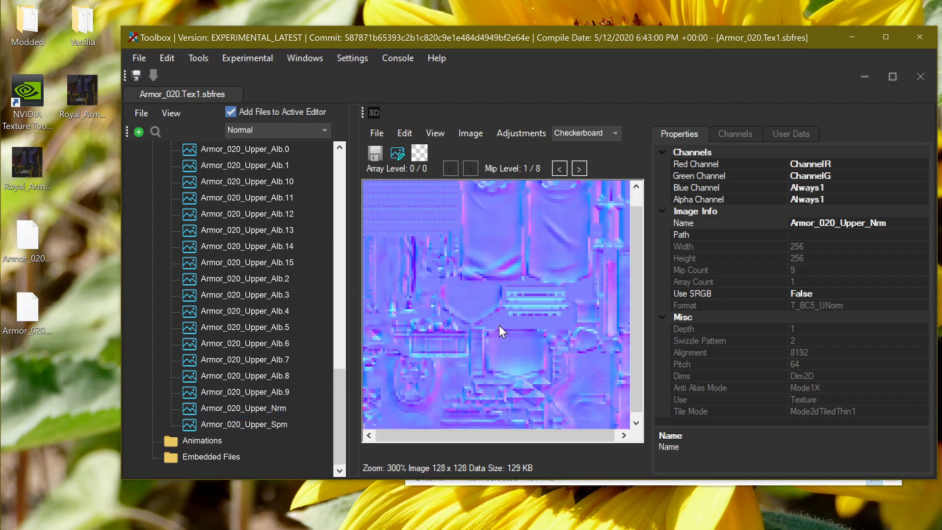
pyautogui.scroll(-1, 499, 325)
pyautogui.click(560, 168)
pyautogui.click(580, 167)
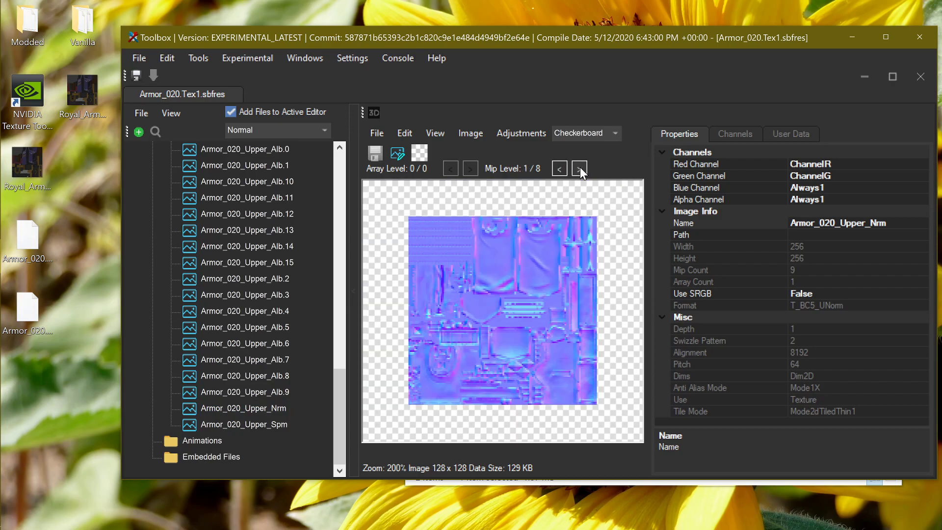
pyautogui.click(580, 168)
pyautogui.click(580, 168)
pyautogui.click(580, 168)
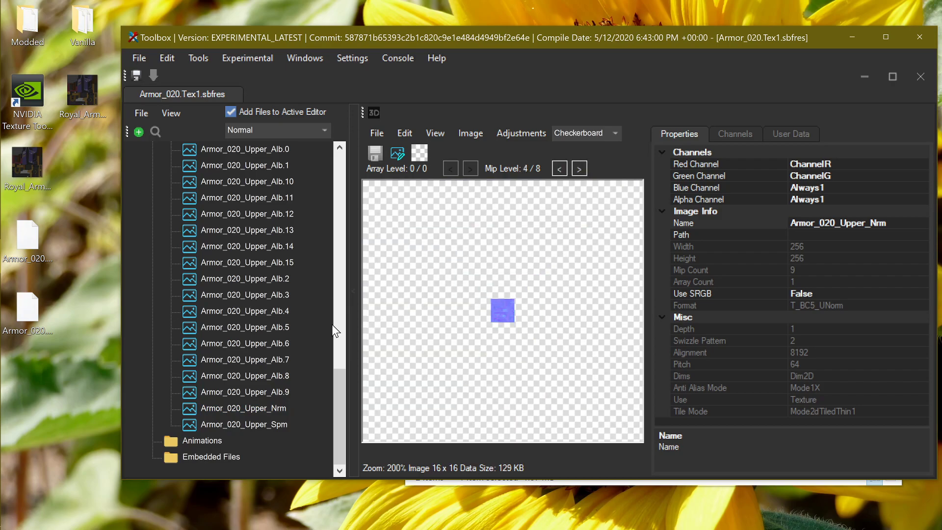
# - Step through the mip levels of the Armor_020_Upper_Spm texture up to level 3
pyautogui.click(245, 423)
pyautogui.scroll(-1, 547, 304)
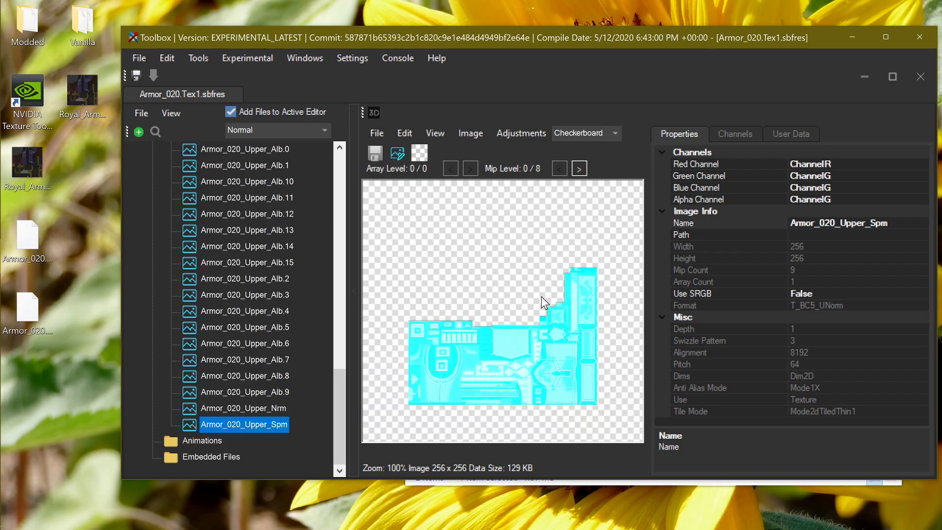
pyautogui.click(580, 168)
pyautogui.click(579, 168)
pyautogui.click(580, 167)
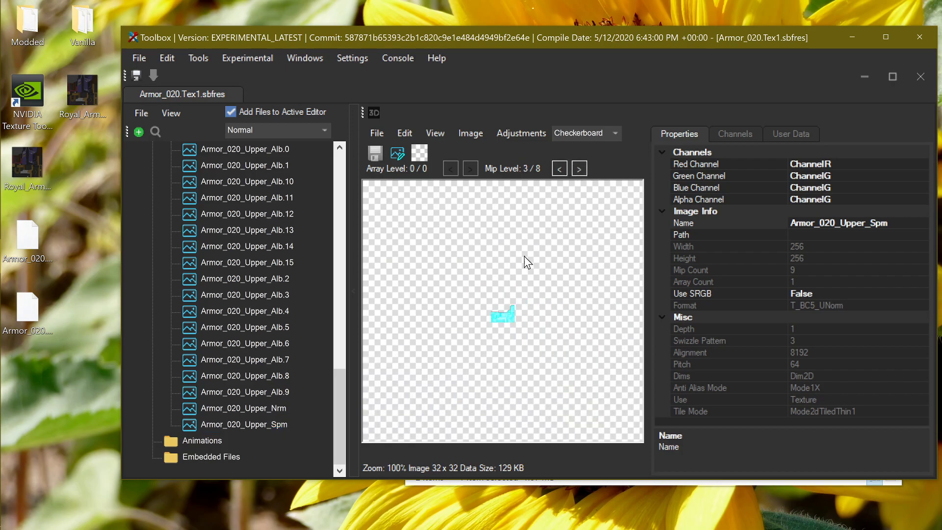
# - Close the file, reopen Armor_020.Tex1.sbfres from the desktop, and expand its list of textures
pyautogui.click(919, 75)
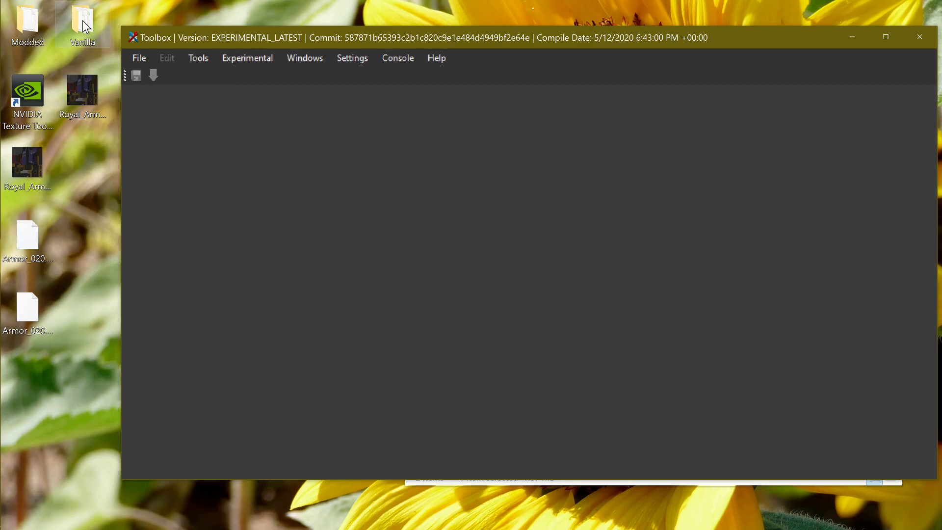
pyautogui.moveTo(27, 235); pyautogui.dragTo(475, 194)
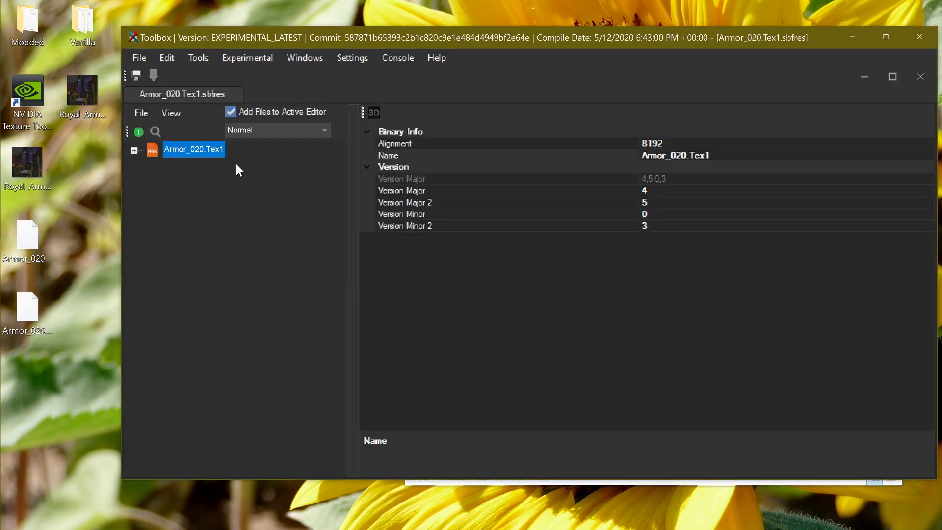
pyautogui.click(134, 150)
pyautogui.click(153, 183)
# - Find the Armor_020_Upper_Alb.1 texture and view it zoomed out to 70%
pyautogui.scroll(-1, 262, 267)
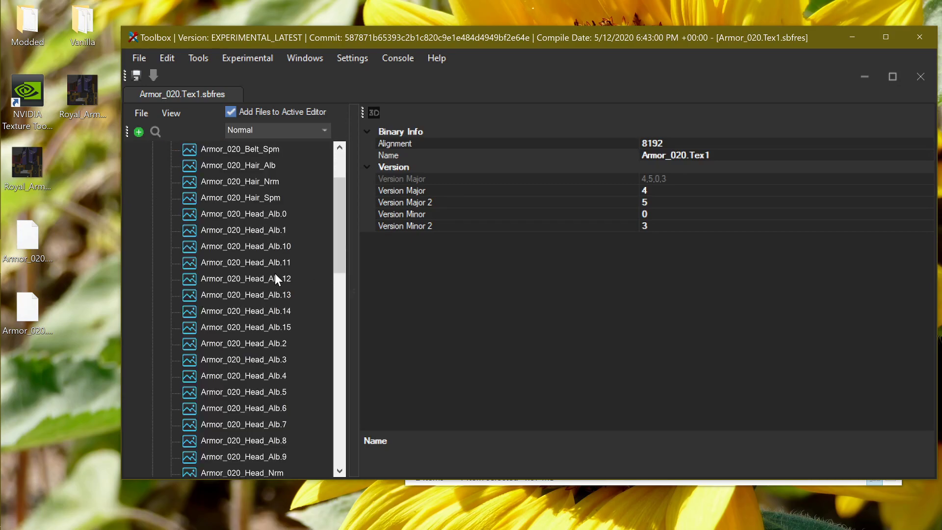
pyautogui.scroll(-12, 272, 261)
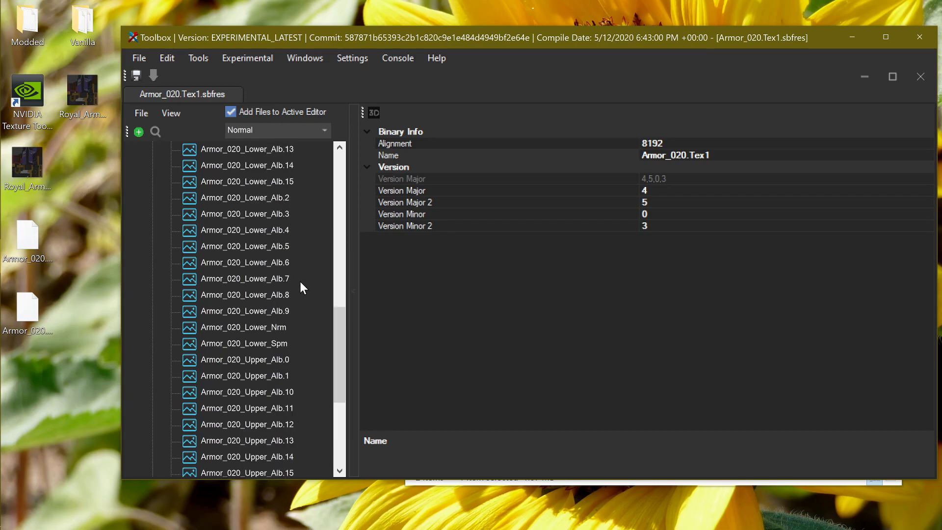
pyautogui.scroll(-1, 291, 300)
pyautogui.scroll(1, 268, 241)
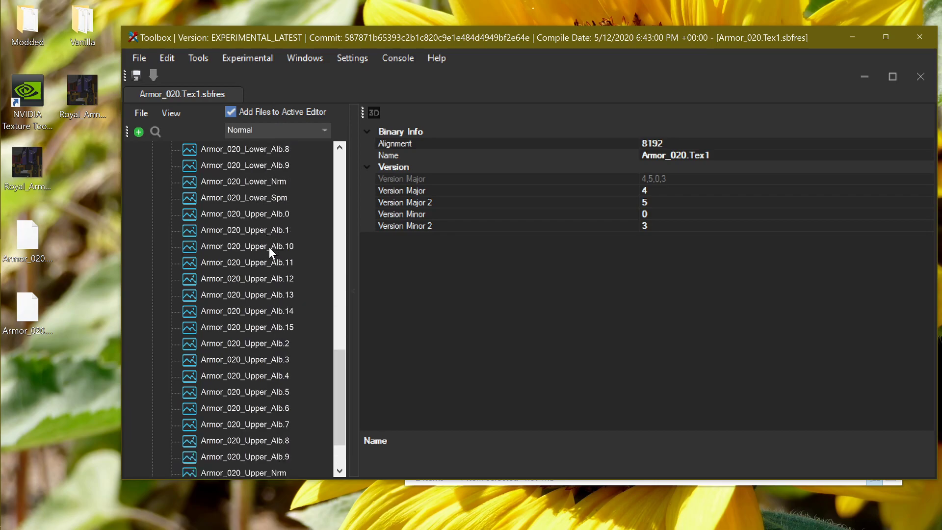
pyautogui.click(264, 231)
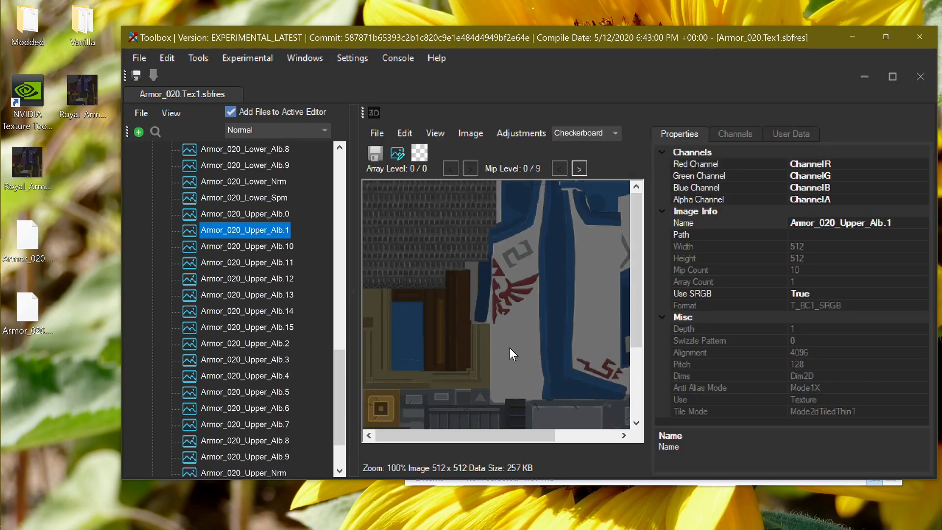
pyautogui.scroll(-3, 481, 310)
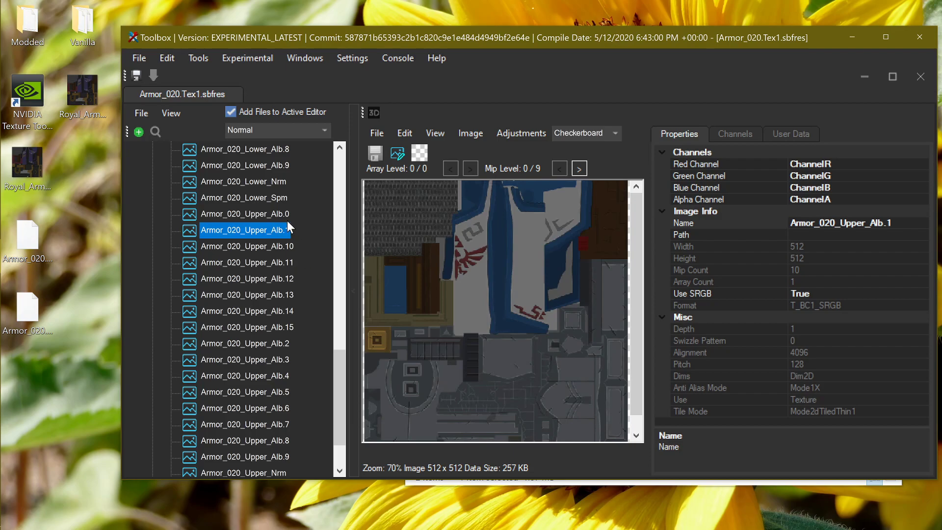
# - Compare the Armor_020_Upper_Alb.0 and Armor_020_Upper_Alb.1 textures, and export Armor_020_Upper_Alb.1 to the desktop as Microsoft DDS
pyautogui.click(270, 213)
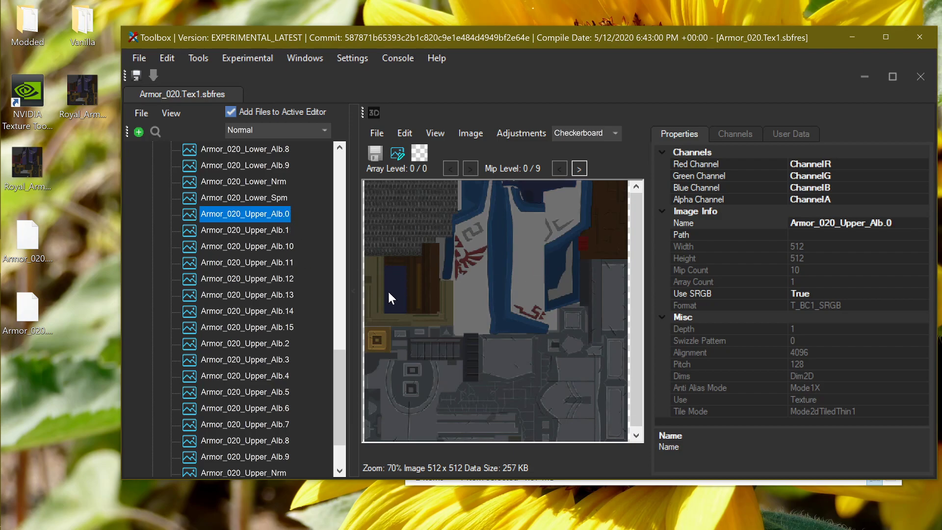
pyautogui.click(265, 231)
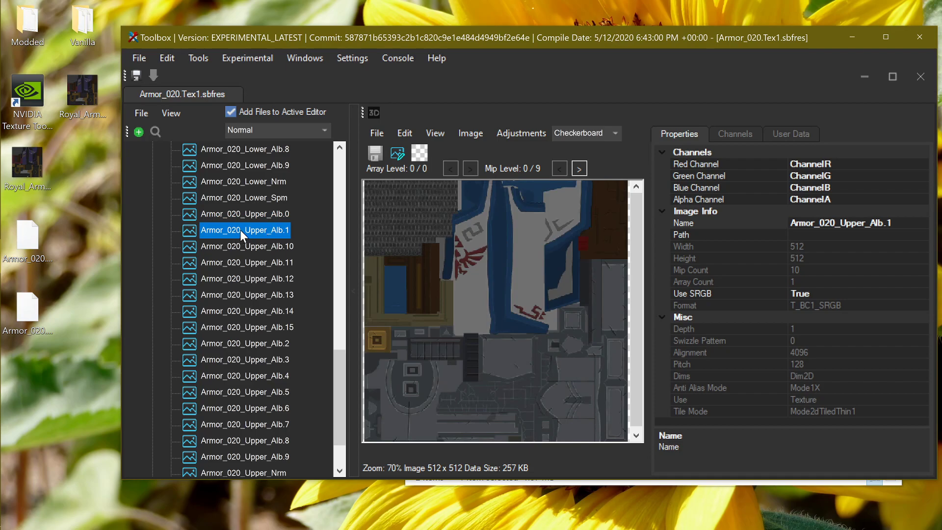
pyautogui.rightClick(243, 229)
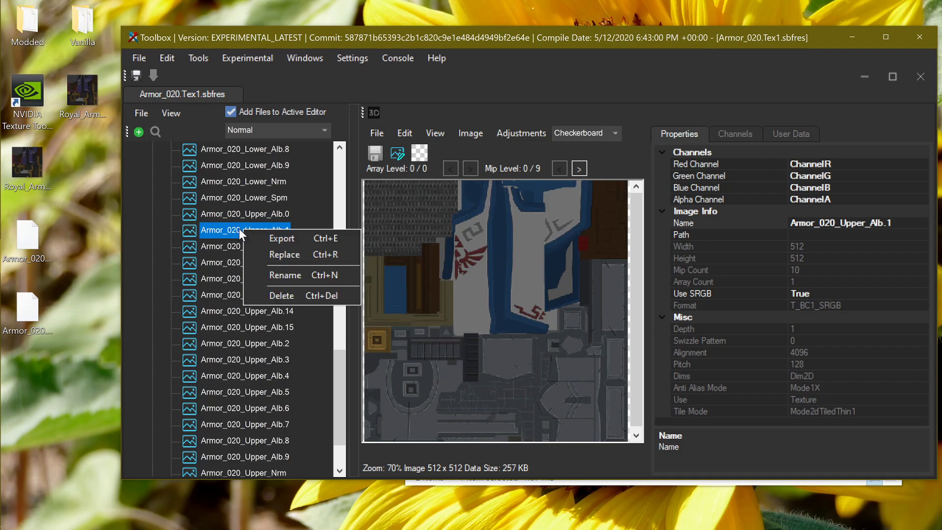
pyautogui.click(219, 247)
pyautogui.rightClick(259, 230)
pyautogui.click(286, 234)
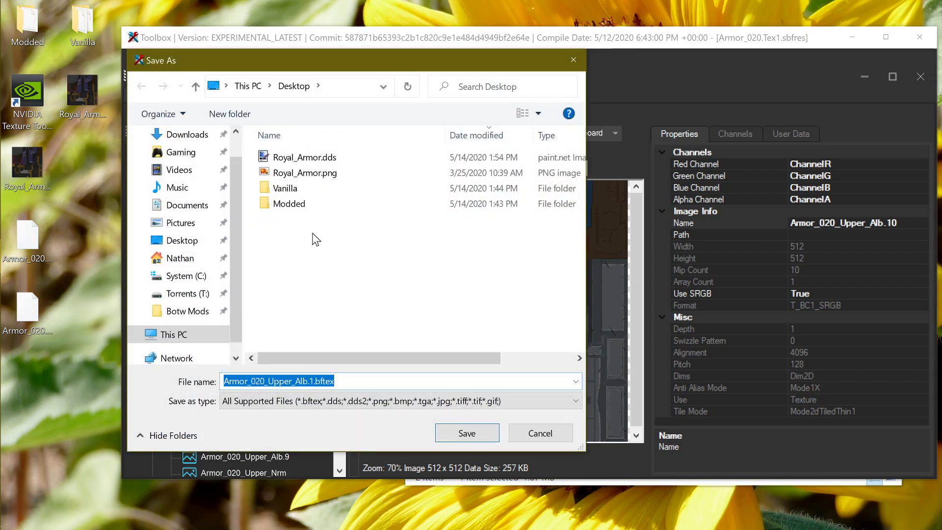
pyautogui.click(316, 400)
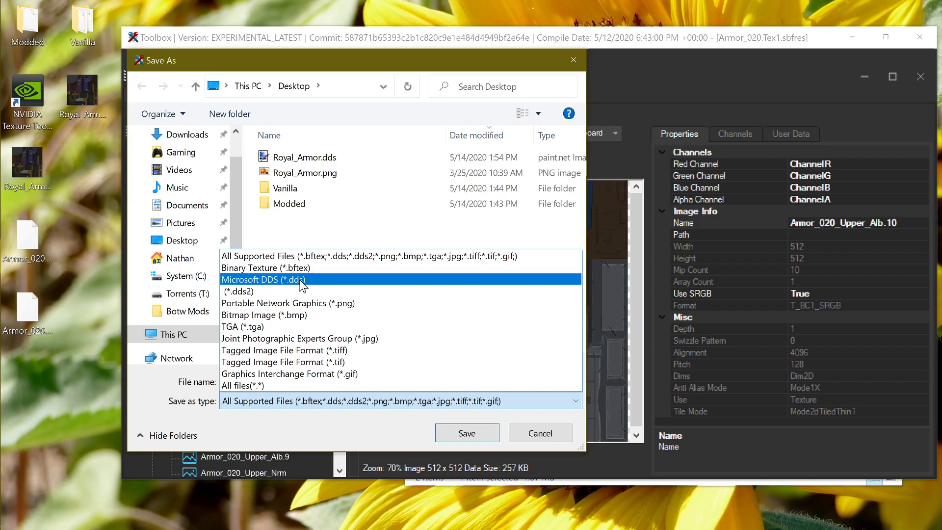
pyautogui.click(298, 279)
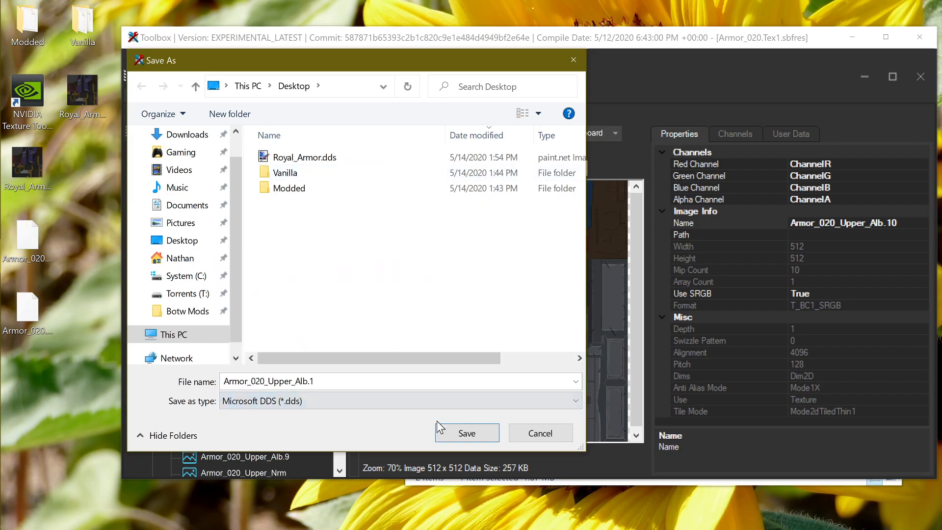
pyautogui.click(469, 434)
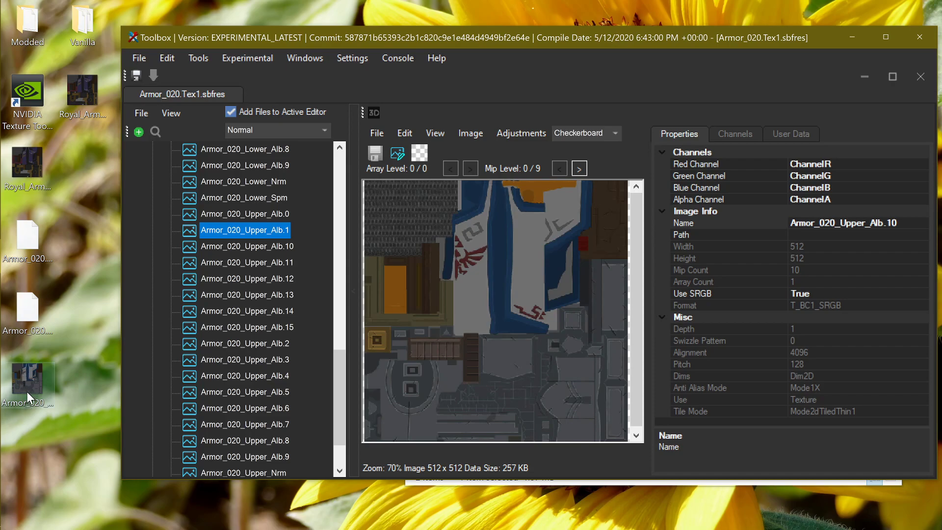
# - Replace the Armor_020_Upper_Alb.0 texture with Armor_020_Upper_Alb.1.dds from the desktop
pyautogui.rightClick(252, 213)
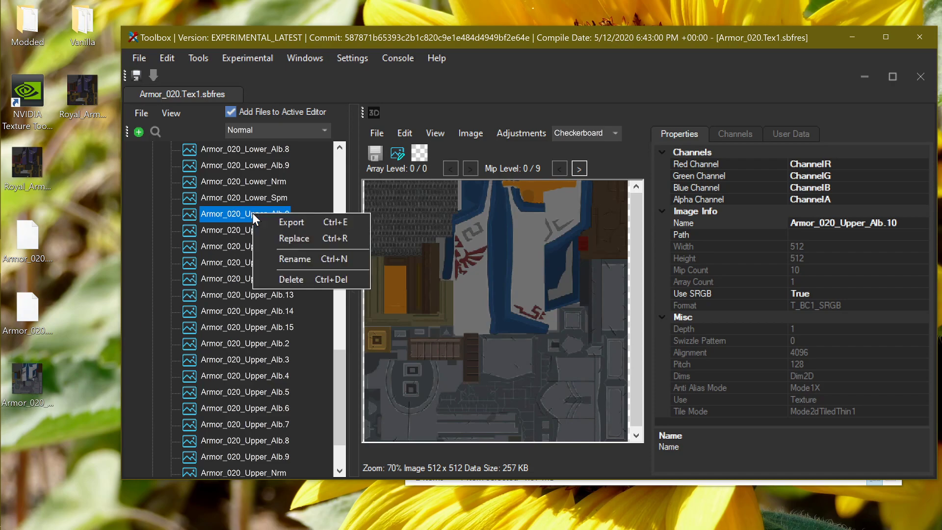
pyautogui.click(293, 235)
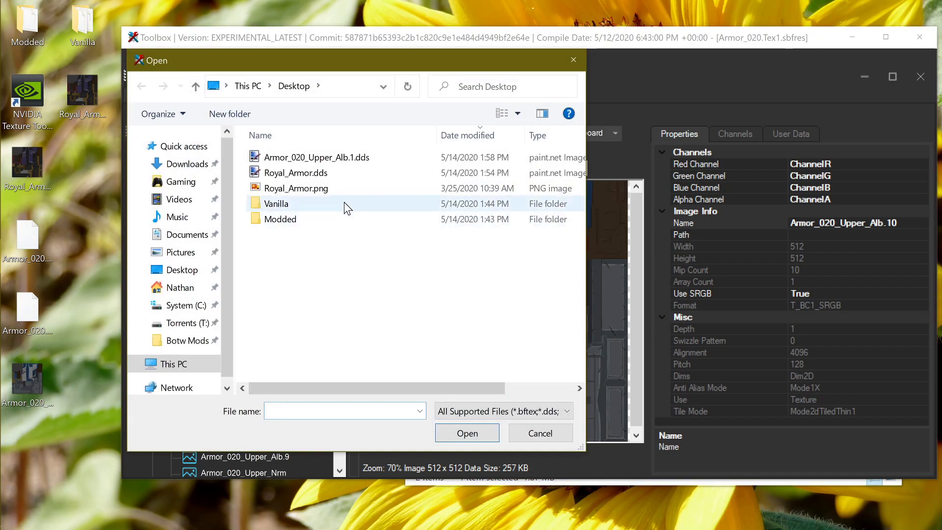
pyautogui.click(330, 157)
pyautogui.click(468, 434)
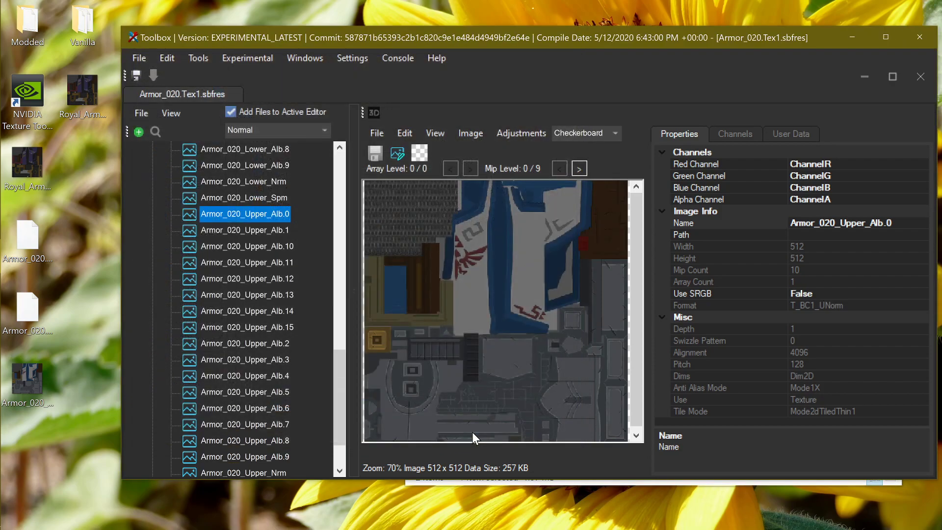
# - Check the first mip levels of the replaced Armor_020_Upper_Alb.0 texture up to level 2 and return to level 0
pyautogui.click(579, 168)
pyautogui.click(579, 168)
pyautogui.click(560, 168)
pyautogui.click(559, 168)
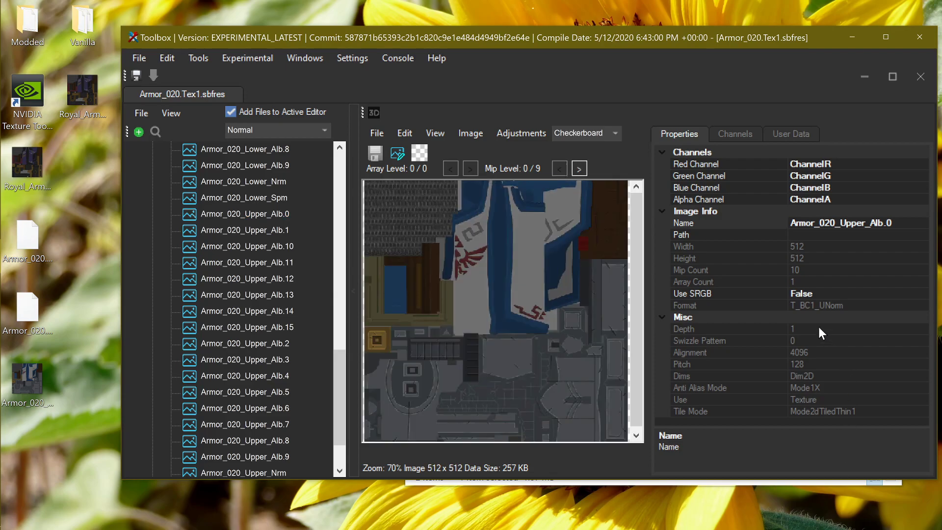
# - Set Use SRGB to True for Armor_020_Upper_Alb.0 and view the Armor_020_Upper_Alb.11 texture
pyautogui.click(814, 293)
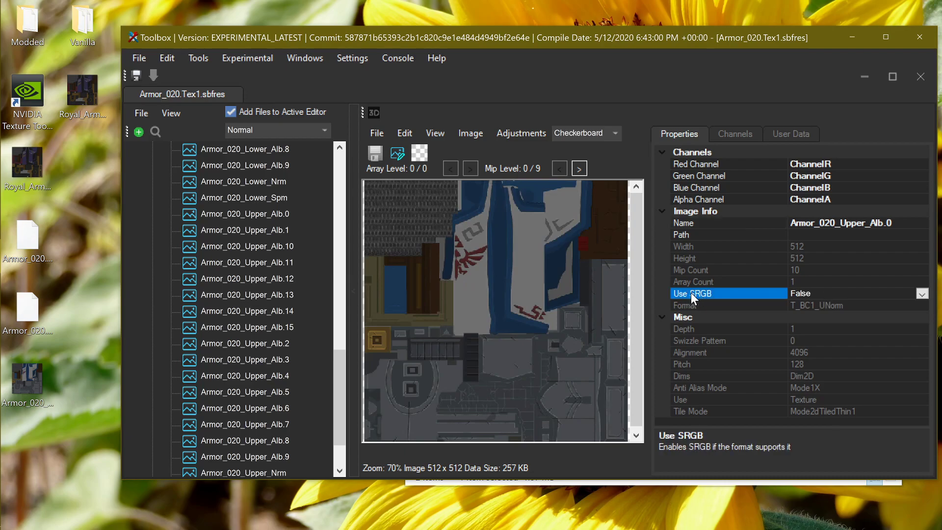
pyautogui.click(922, 293)
pyautogui.click(805, 307)
pyautogui.click(255, 260)
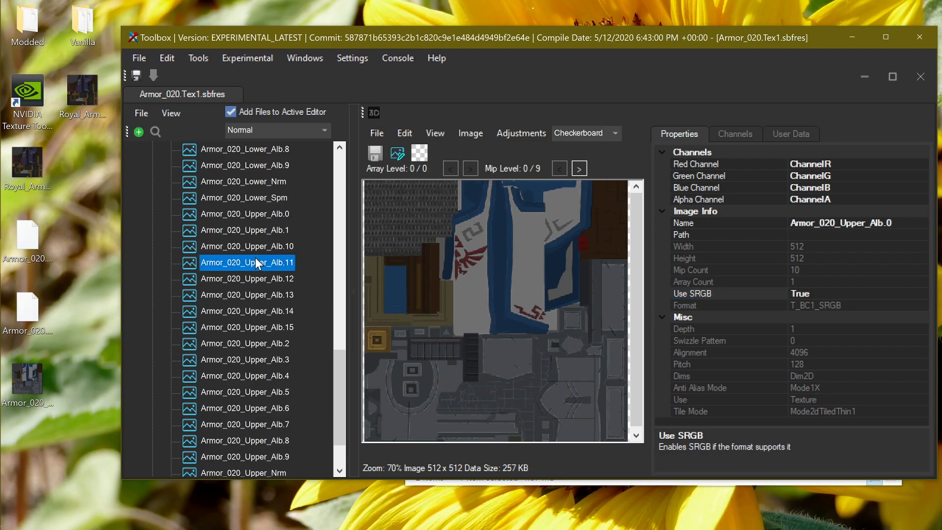
# - Save Armor_020.Tex1.sbfres and its Armor_020.Tex2.sbfres counterpart with Yaz0 compression, overwriting the existing desktop Tex2 file, and close the file
pyautogui.scroll(15, 222, 258)
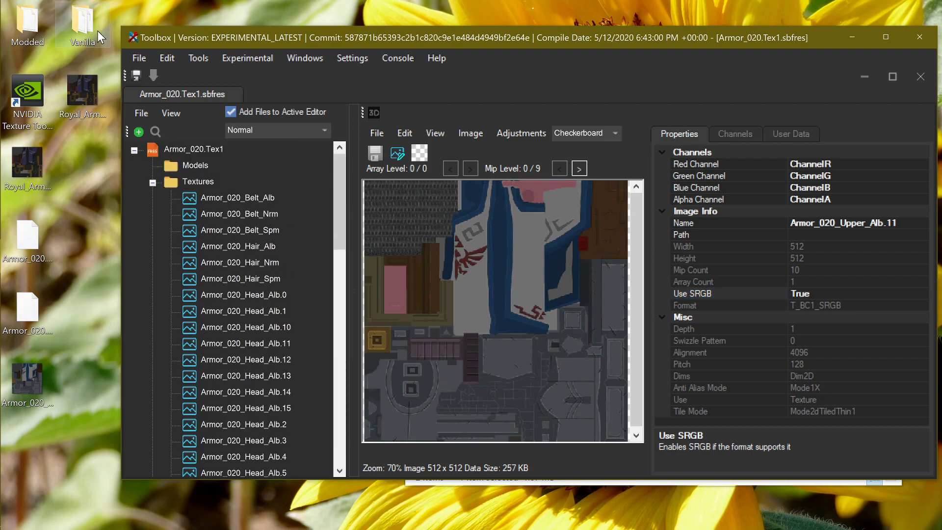
pyautogui.click(136, 75)
pyautogui.click(451, 363)
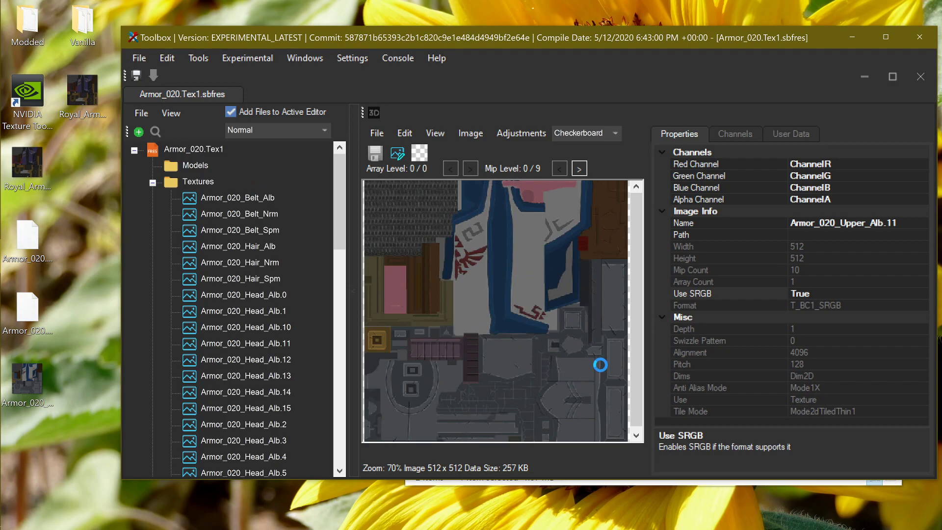
pyautogui.click(600, 366)
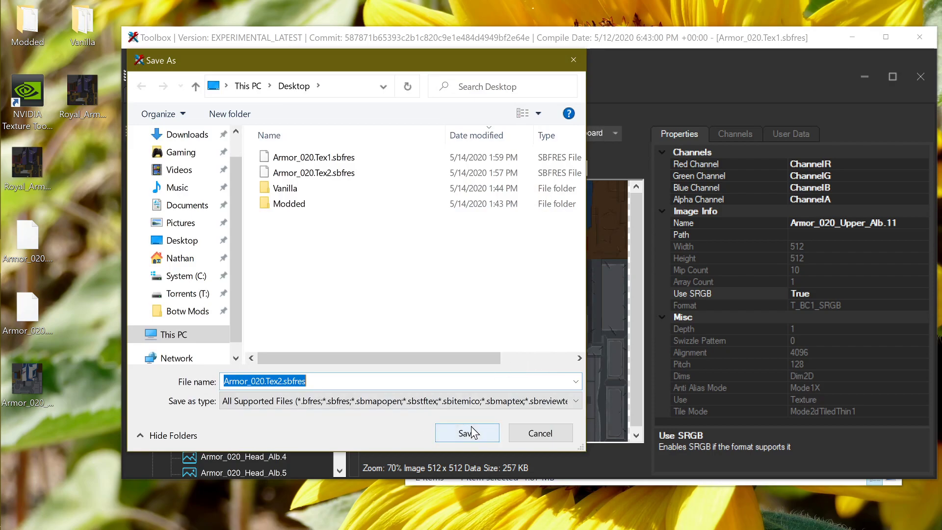
pyautogui.click(467, 439)
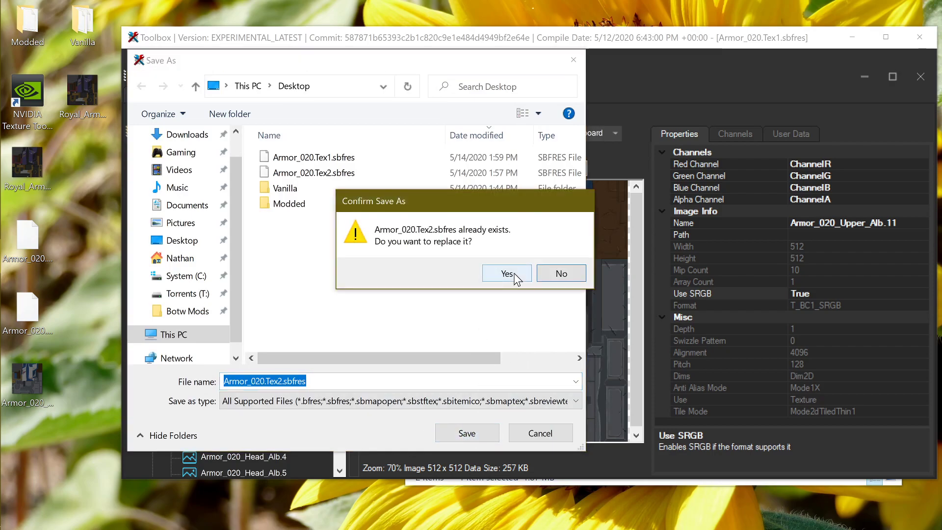
pyautogui.click(506, 273)
pyautogui.click(449, 363)
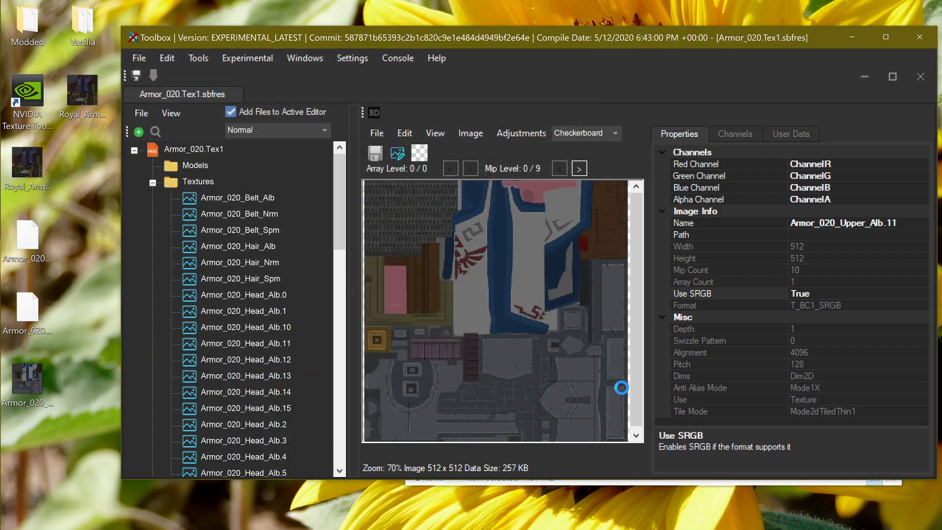
pyautogui.click(600, 367)
pyautogui.click(921, 76)
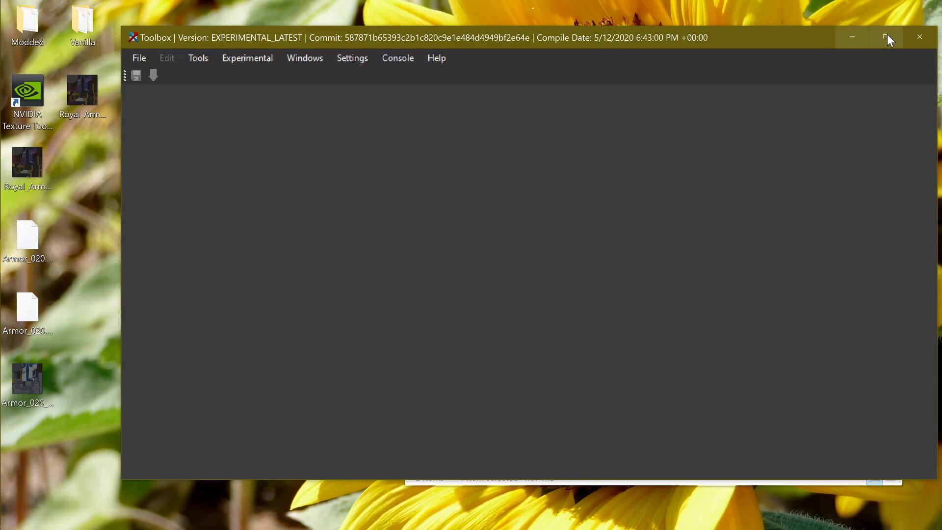